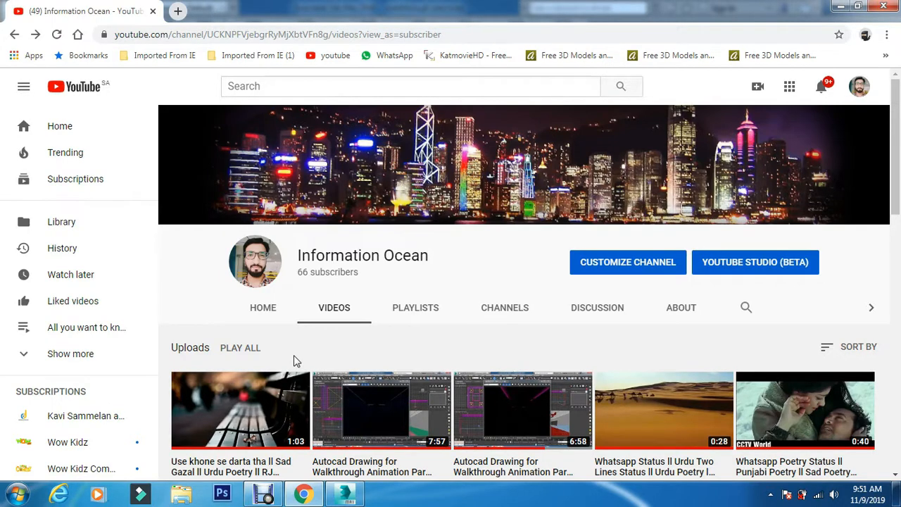
# - Switch to 3ds Max, bring up the Material Editor and name an unused sample material "clading"
pyautogui.click(345, 494)
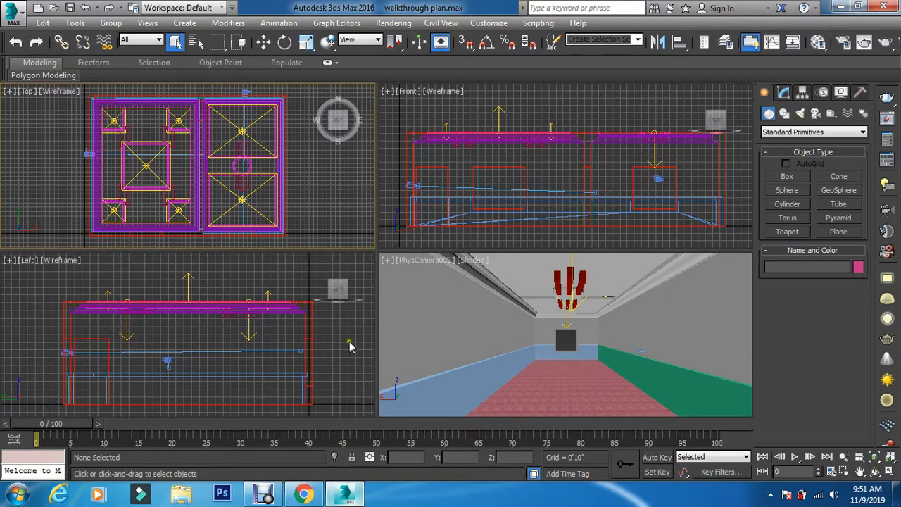
pyautogui.press('m')
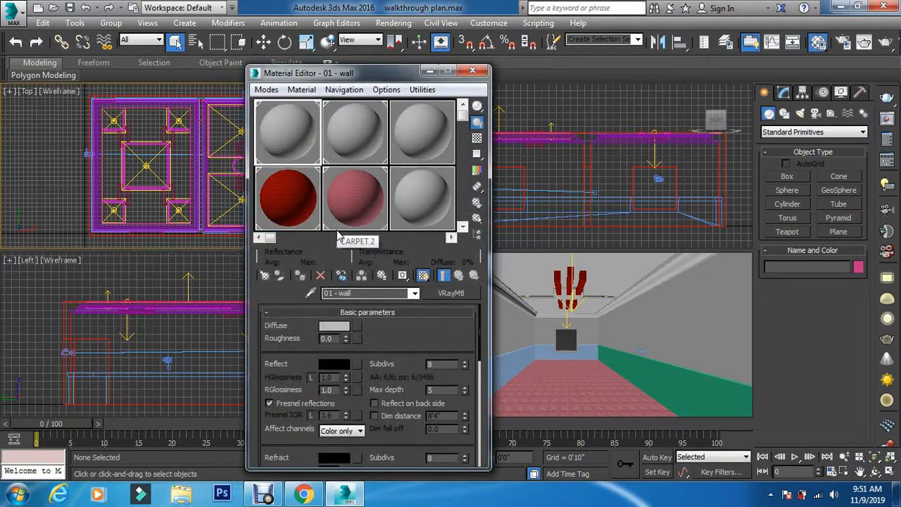
pyautogui.click(451, 238)
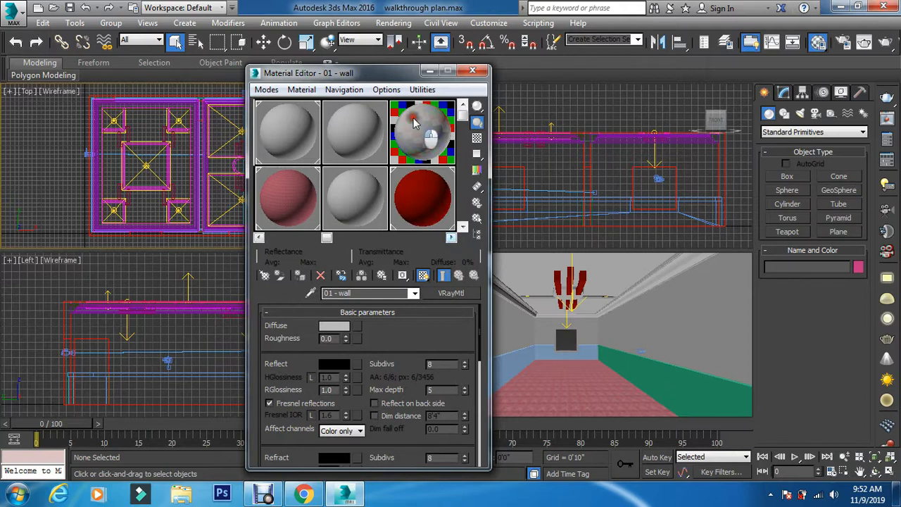
pyautogui.click(394, 213)
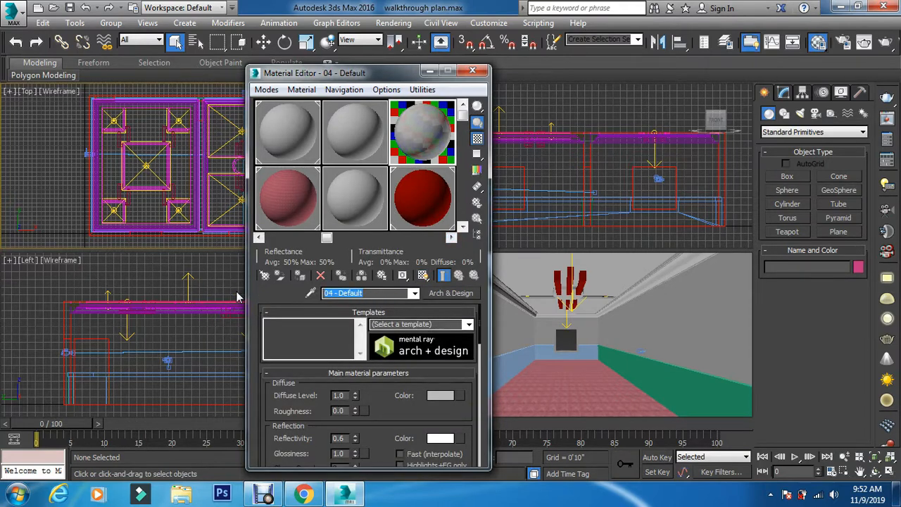
pyautogui.write('clading')
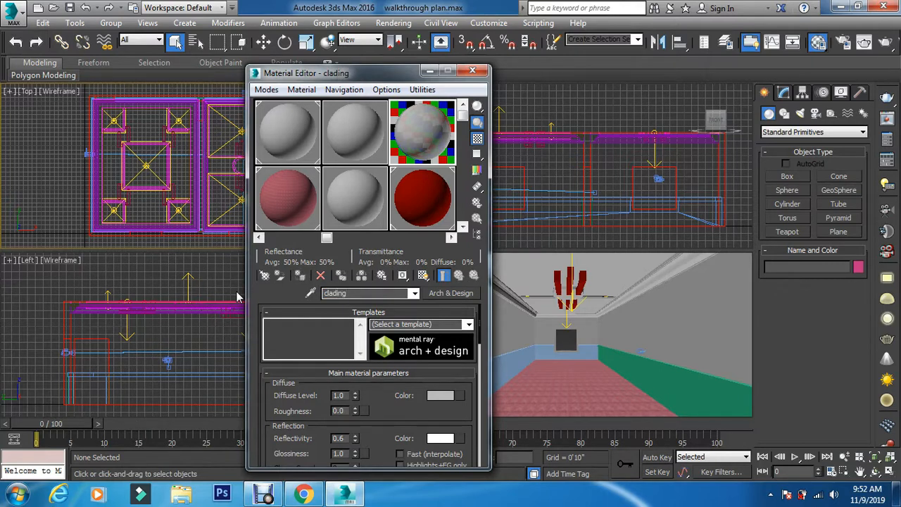
# - Change the clading material's type from Arch & Design to VRayMtl
pyautogui.click(445, 295)
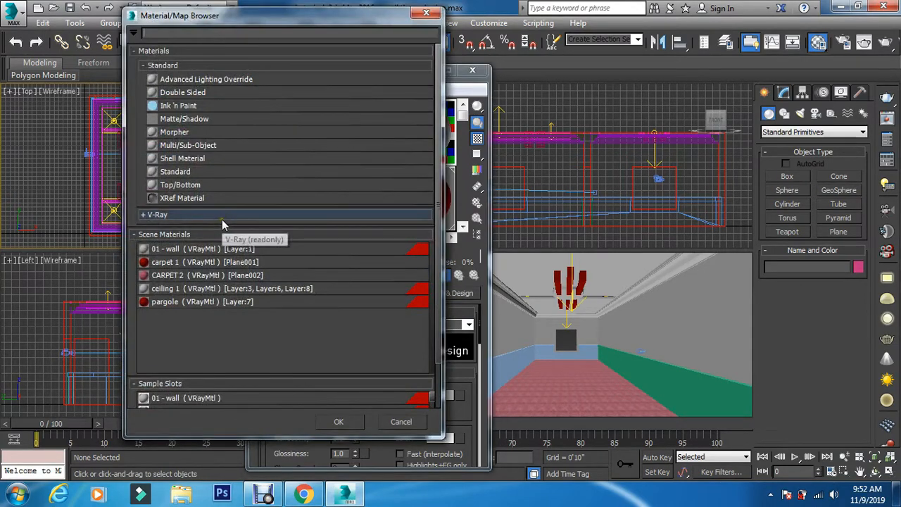
pyautogui.click(222, 218)
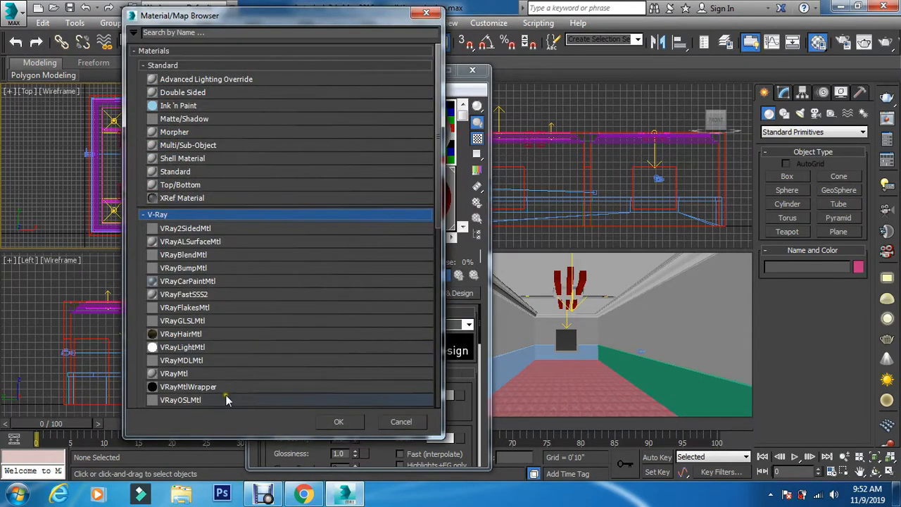
pyautogui.doubleClick(204, 375)
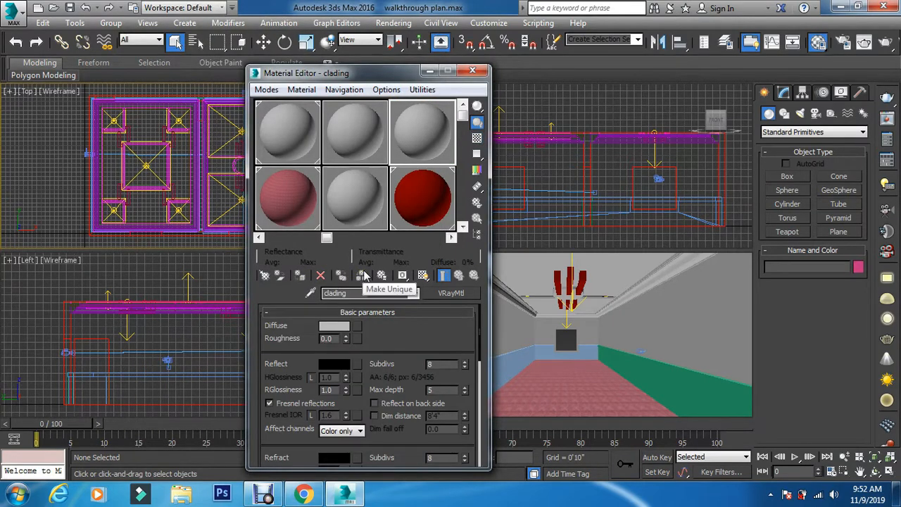
# - Load the marble image 500_F_209190534_uSQbVae9fAfwtuwM9xPU799DVrKAIIq3 from the new mat folder as the clading material's diffuse bitmap, and close the Material Editor
pyautogui.click(357, 325)
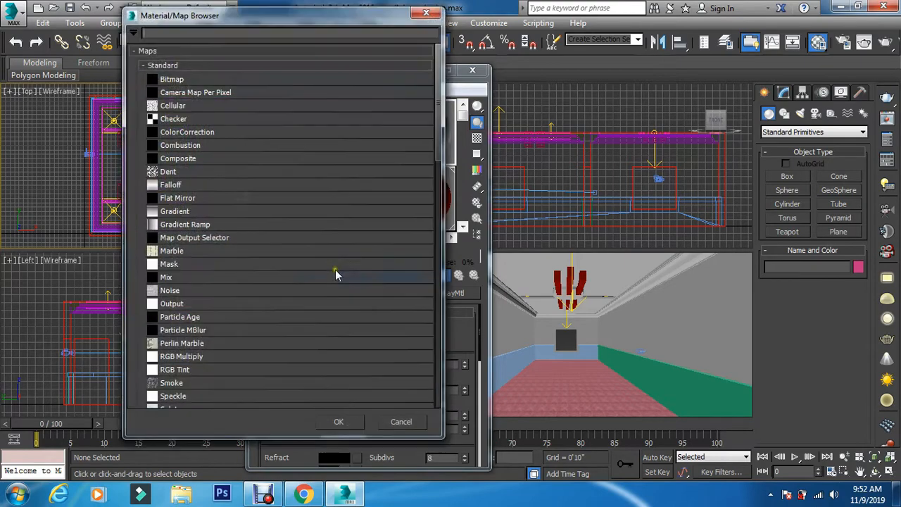
pyautogui.doubleClick(174, 82)
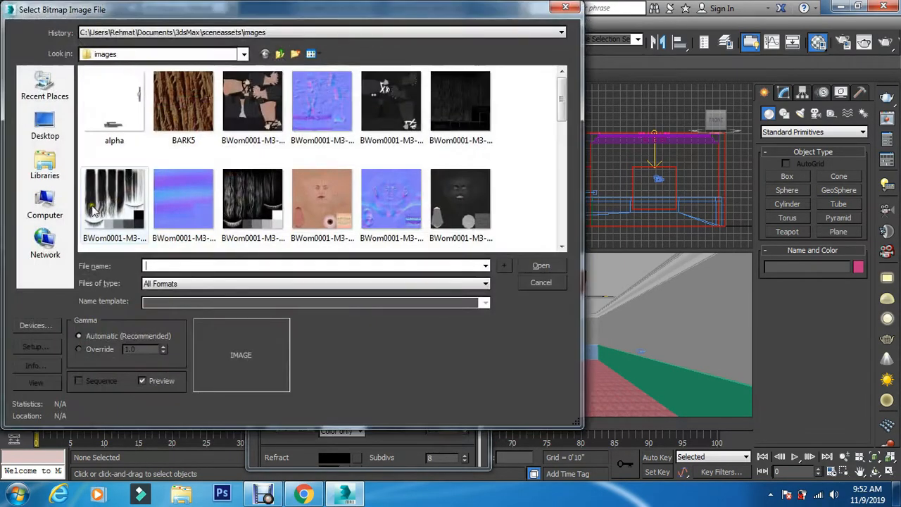
pyautogui.click(50, 201)
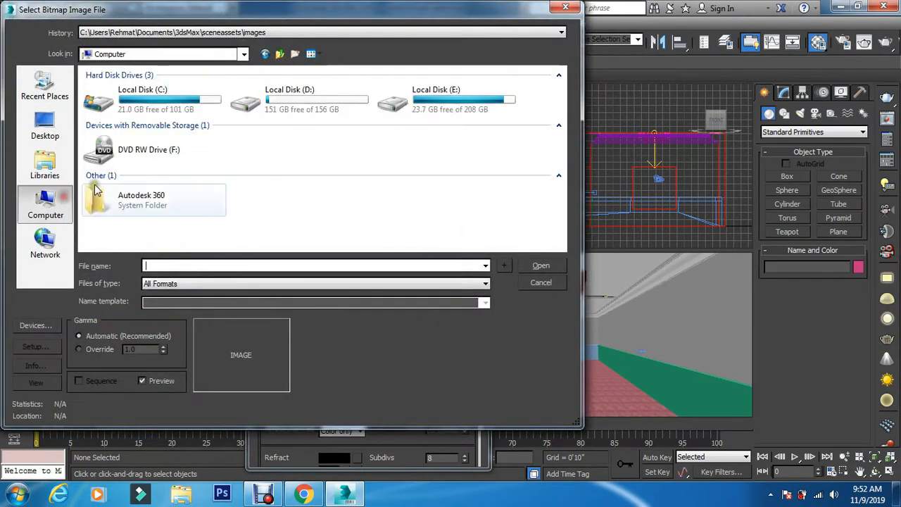
pyautogui.doubleClick(271, 103)
pyautogui.doubleClick(259, 124)
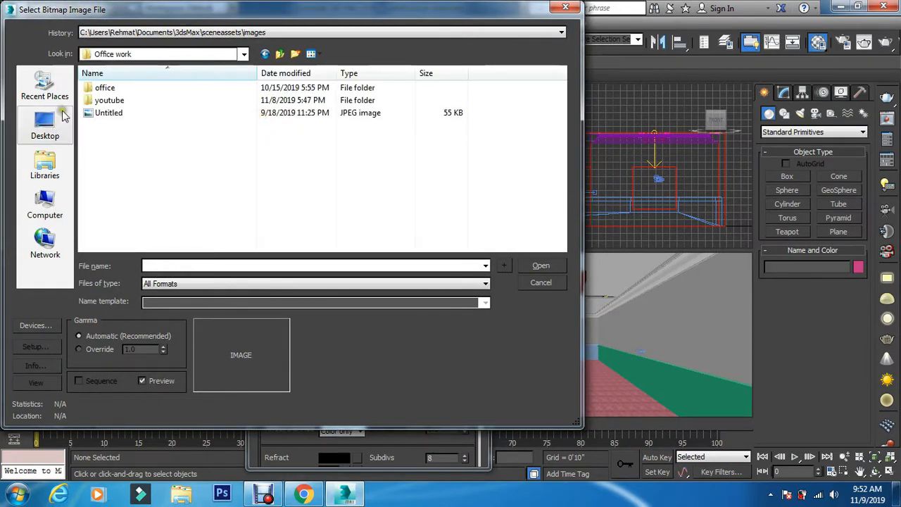
pyautogui.click(105, 103)
pyautogui.doubleClick(106, 103)
pyautogui.doubleClick(178, 105)
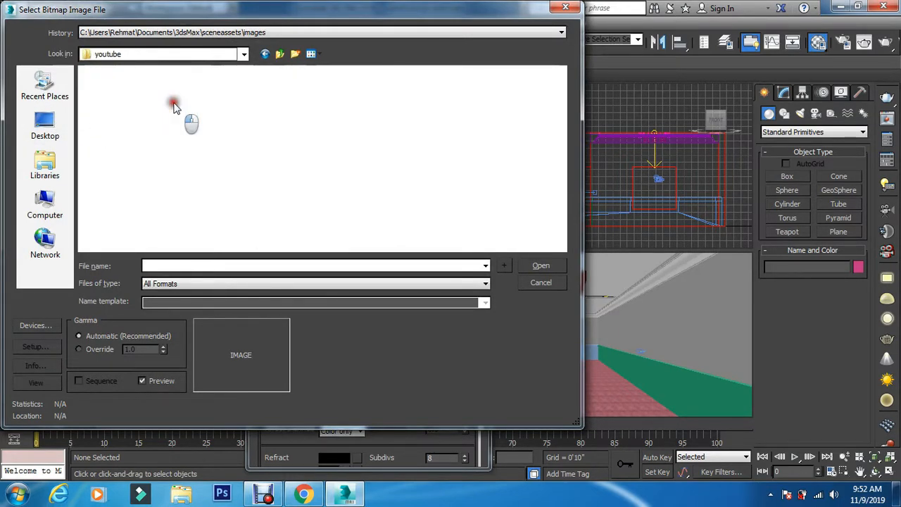
pyautogui.click(177, 116)
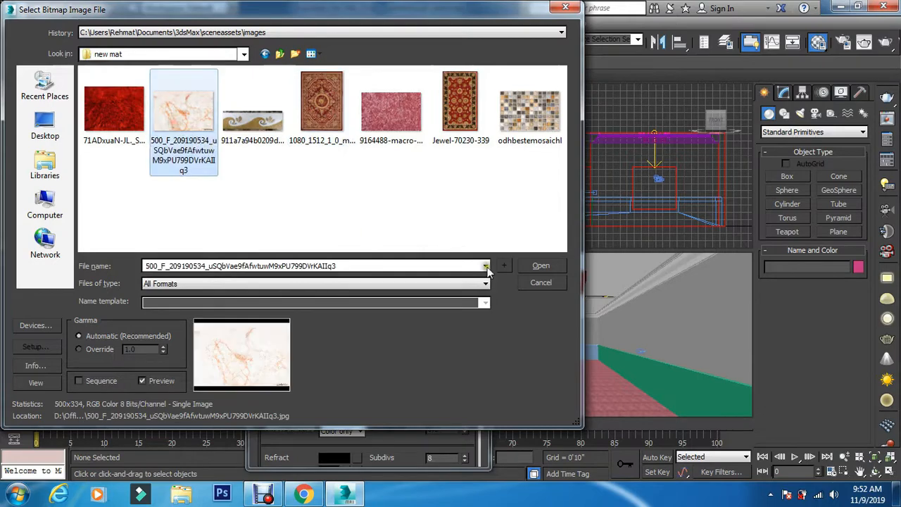
pyautogui.click(546, 266)
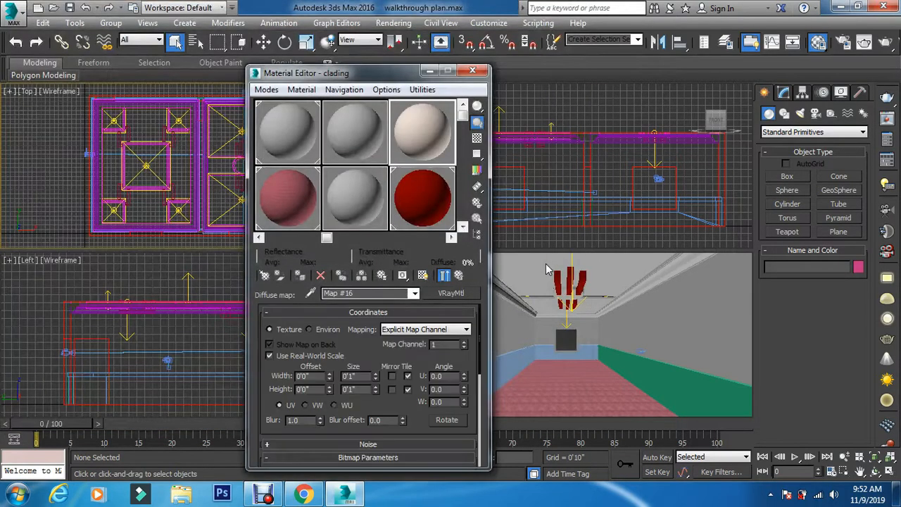
pyautogui.click(473, 70)
pyautogui.click(411, 140)
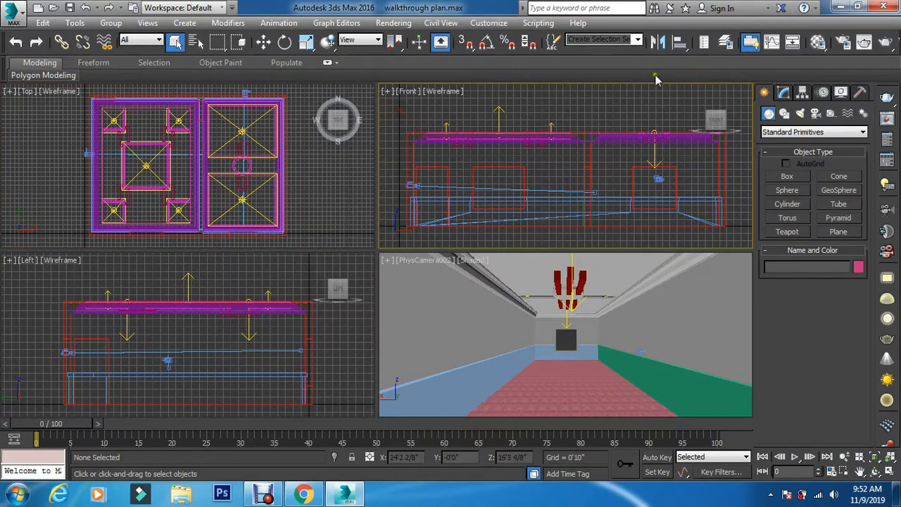
# - Hide layers 1, 3, 6, 7 and 8 in the Layer Explorer
pyautogui.click(726, 44)
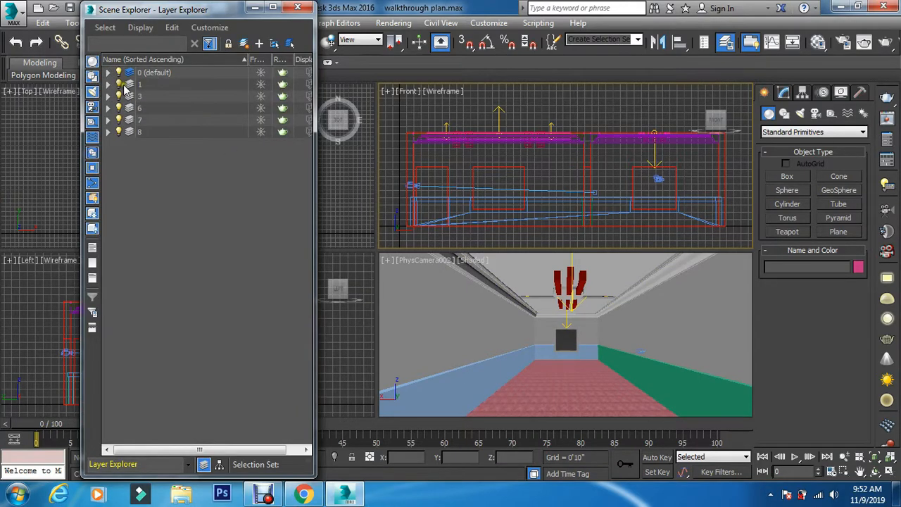
pyautogui.click(119, 84)
pyautogui.click(118, 96)
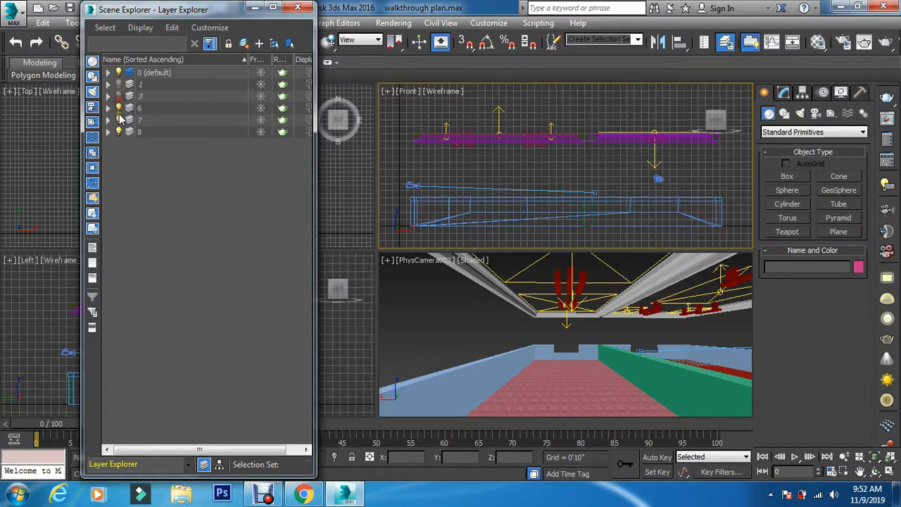
pyautogui.click(118, 107)
pyautogui.click(118, 119)
pyautogui.click(119, 131)
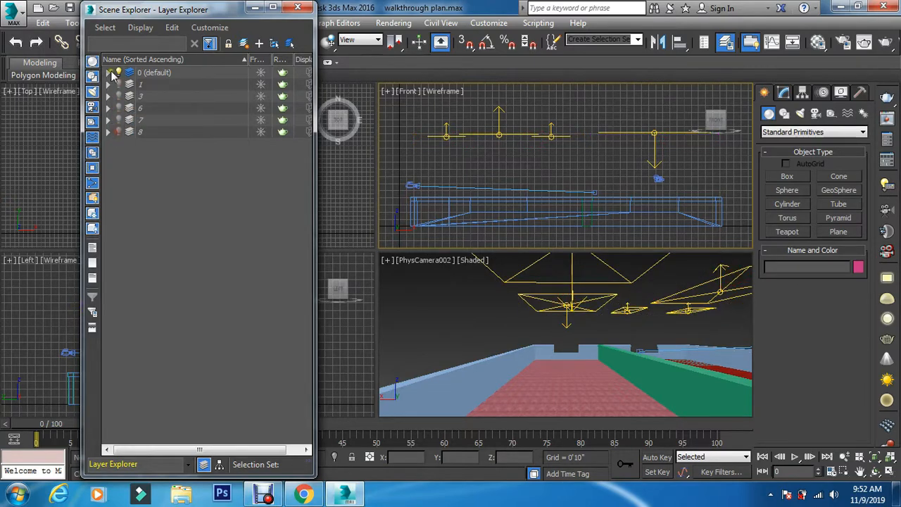
# - Hide all cameras, camera targets, planes and VRay lights on the default layer, leaving only the four boxes shown, and close the Layer Explorer
pyautogui.click(107, 73)
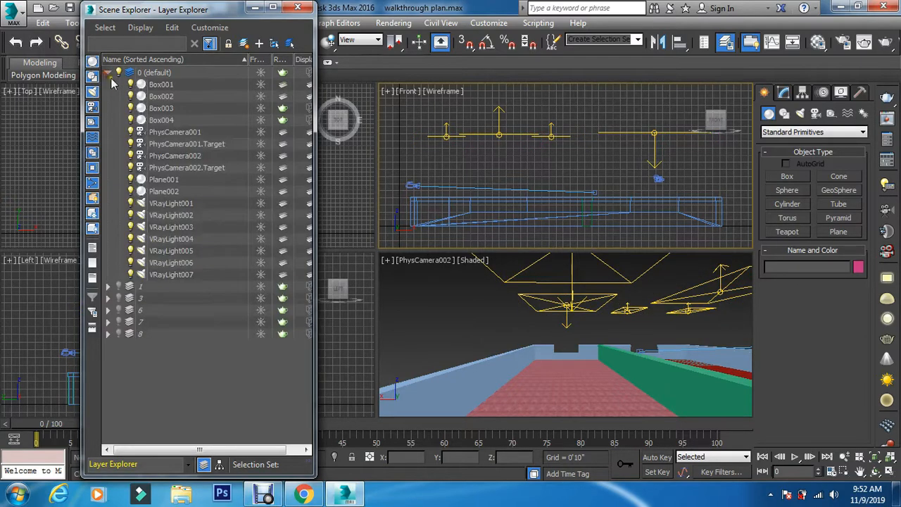
pyautogui.click(165, 137)
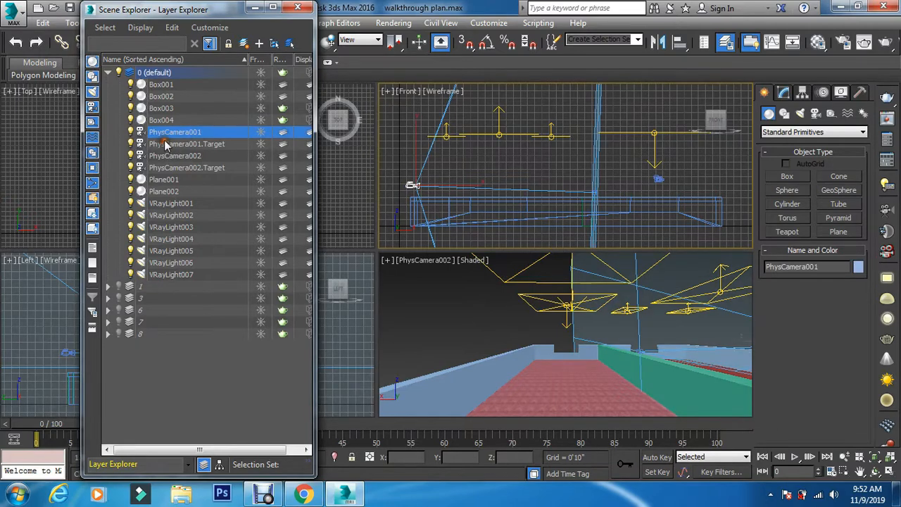
pyautogui.click(169, 275)
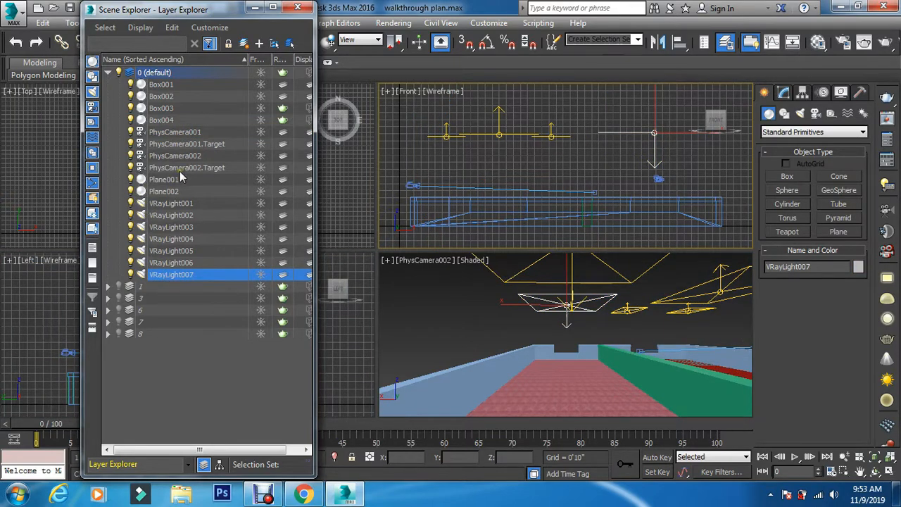
pyautogui.keyDown('shift'); pyautogui.click(179, 132); pyautogui.keyUp('shift')
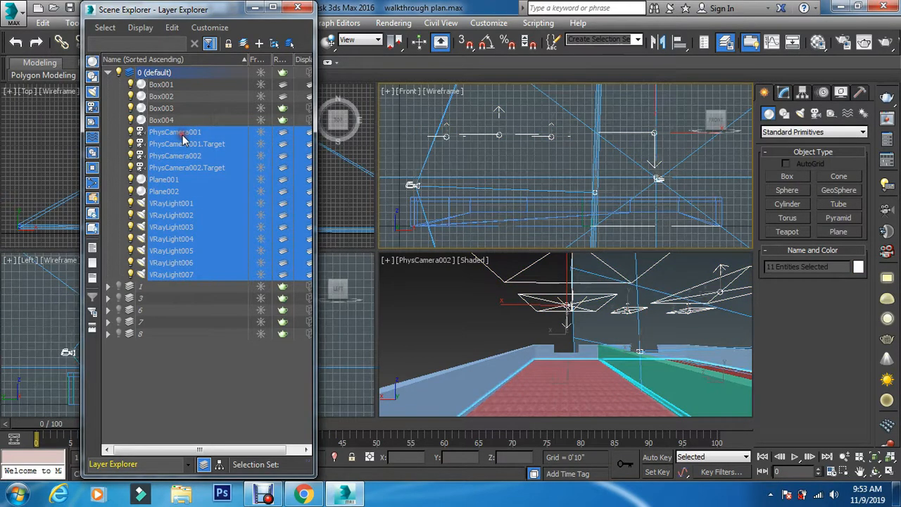
pyautogui.click(130, 132)
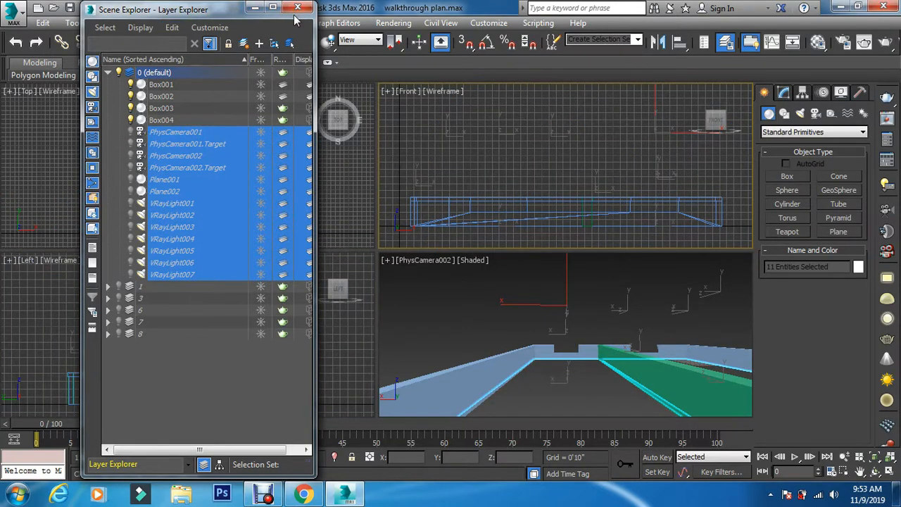
pyautogui.click(296, 19)
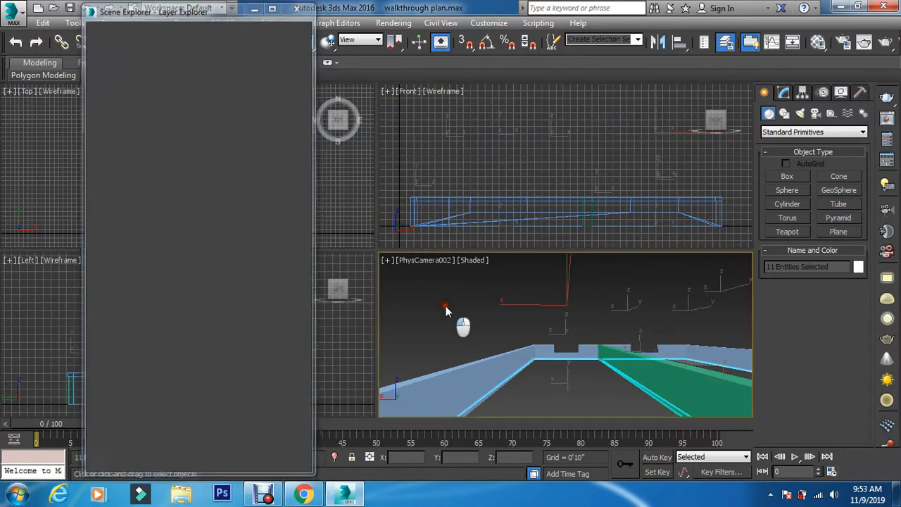
# - Turn the PhysCamera002 viewport into a Perspective view and frame the low cladding walls from a raised angle
pyautogui.click(446, 310)
pyautogui.press('p')
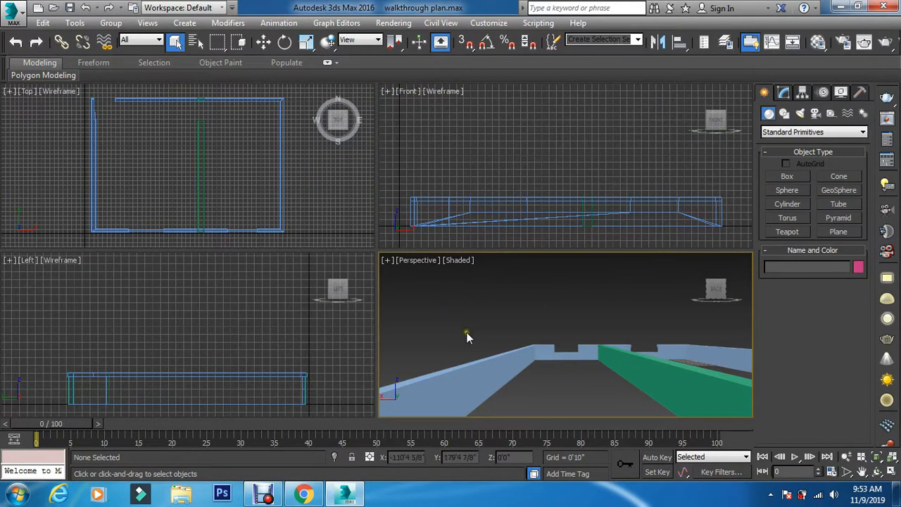
pyautogui.press('z')
pyautogui.hotkey('shift', 'z')
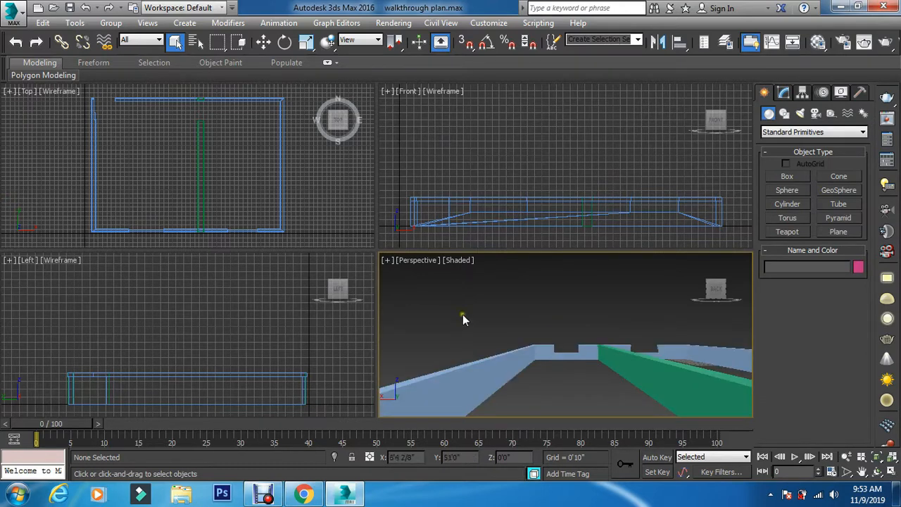
pyautogui.moveTo(720, 292); pyautogui.dragTo(676, 358)
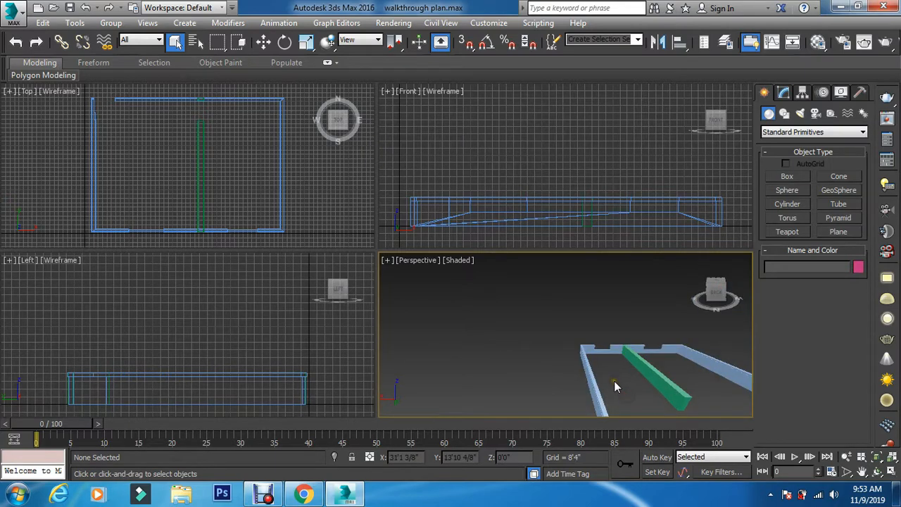
pyautogui.scroll(5, 614, 380)
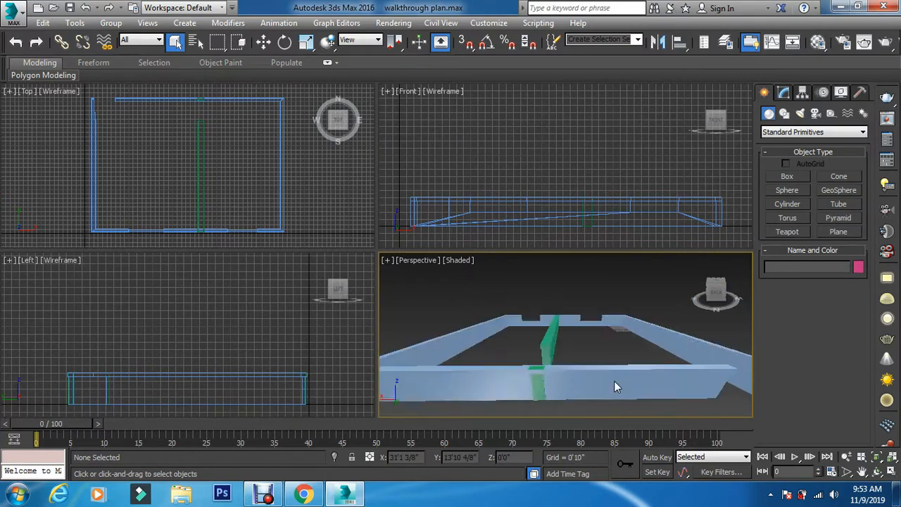
# - Convert the outer cladding wall Box001 to an Editable Poly and enter polygon-level editing
pyautogui.click(447, 340)
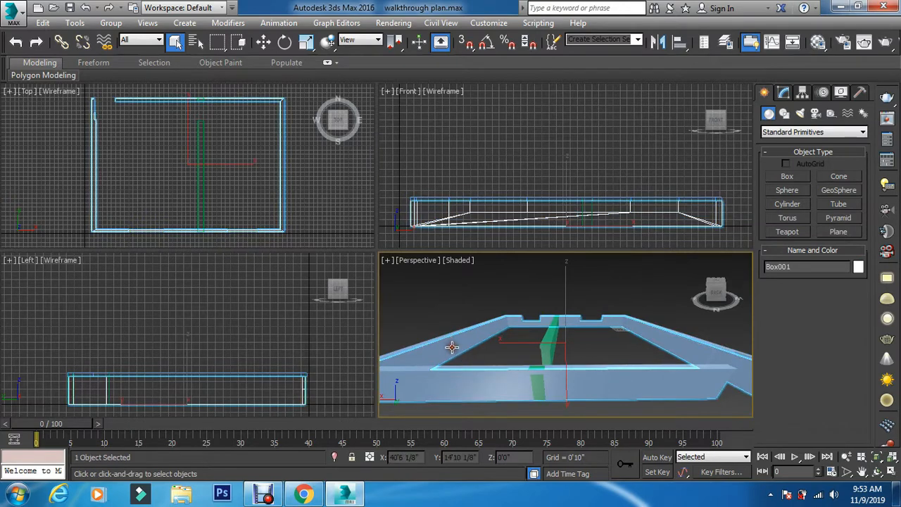
pyautogui.click(499, 350)
pyautogui.click(472, 343)
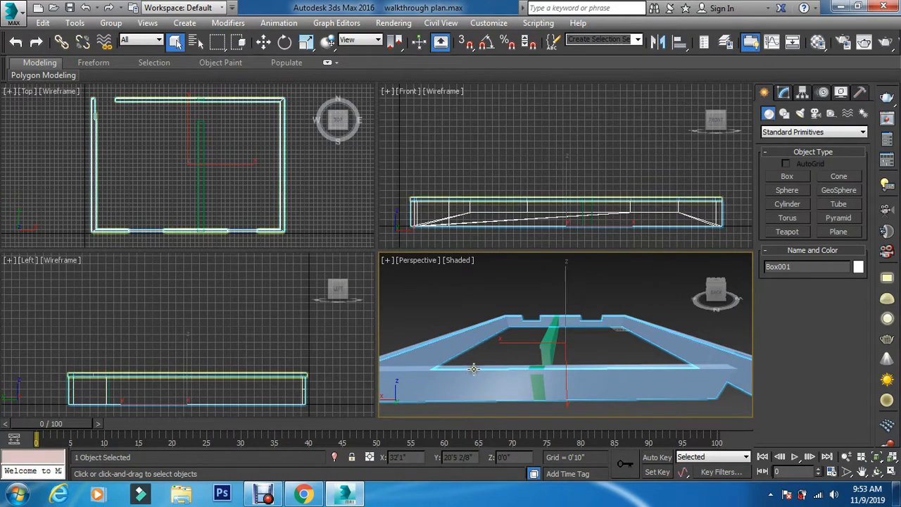
pyautogui.rightClick(484, 403)
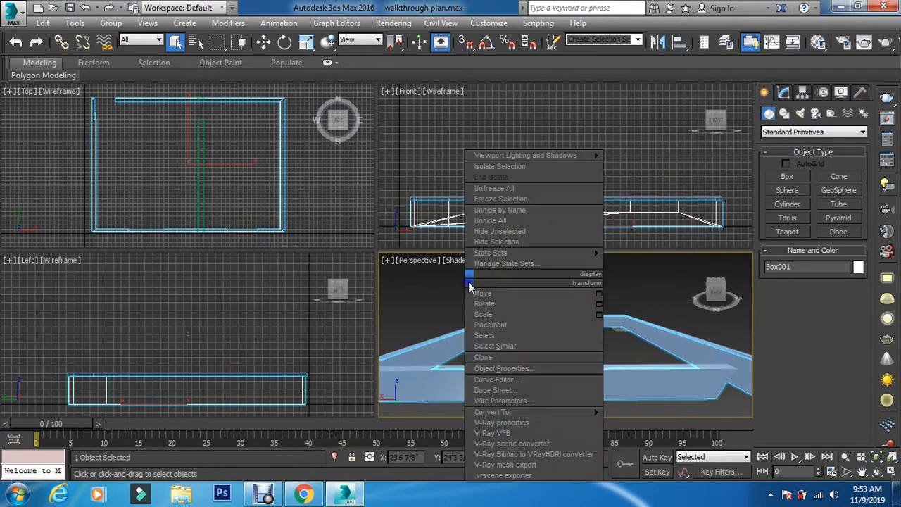
pyautogui.moveTo(533, 414)
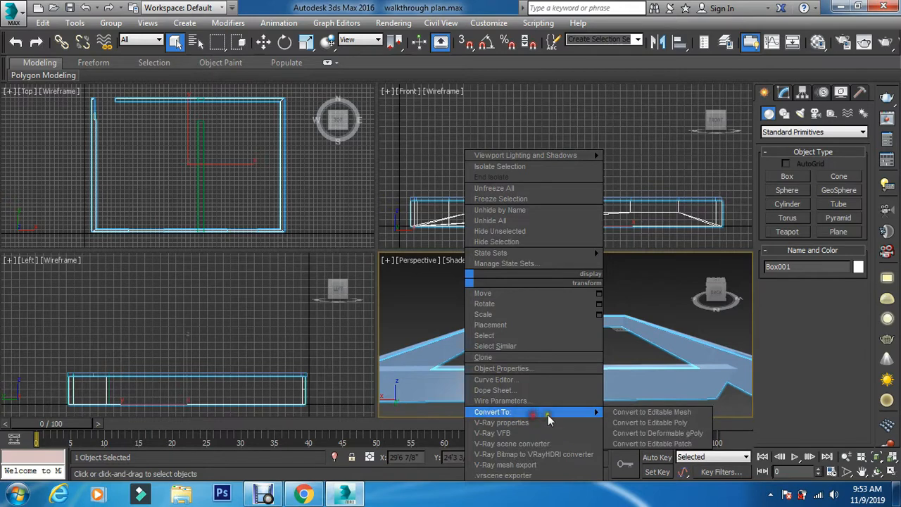
pyautogui.click(649, 423)
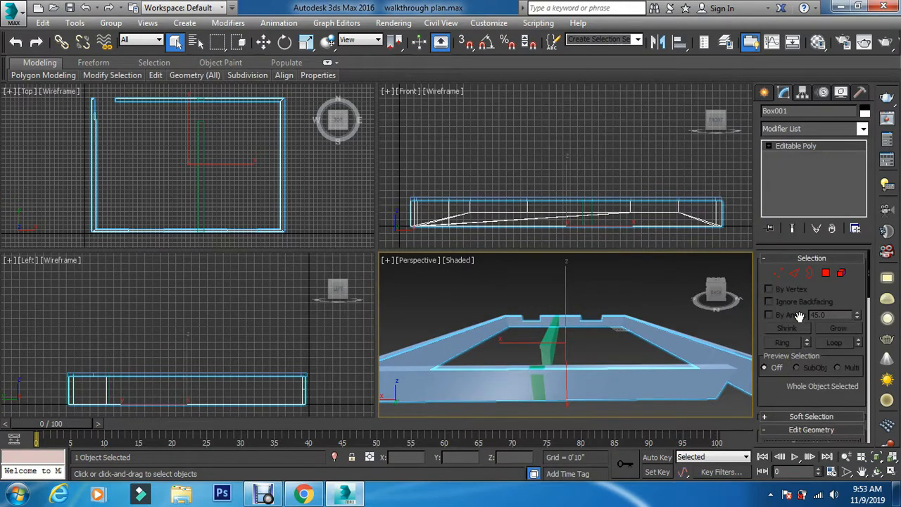
pyautogui.click(825, 273)
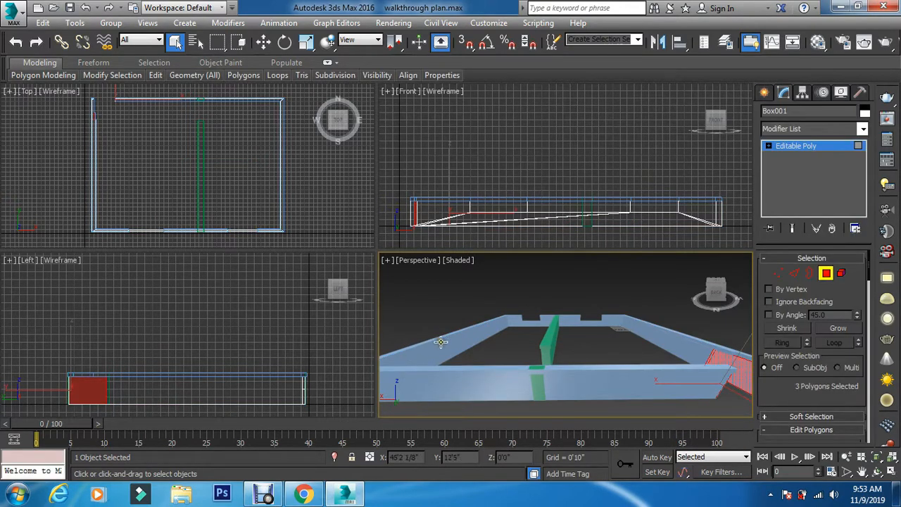
# - Assign the clading material to the long inner face of one side wall of Box001 and show its bitmap in the viewport
pyautogui.click(444, 343)
pyautogui.click(444, 344)
pyautogui.press('m')
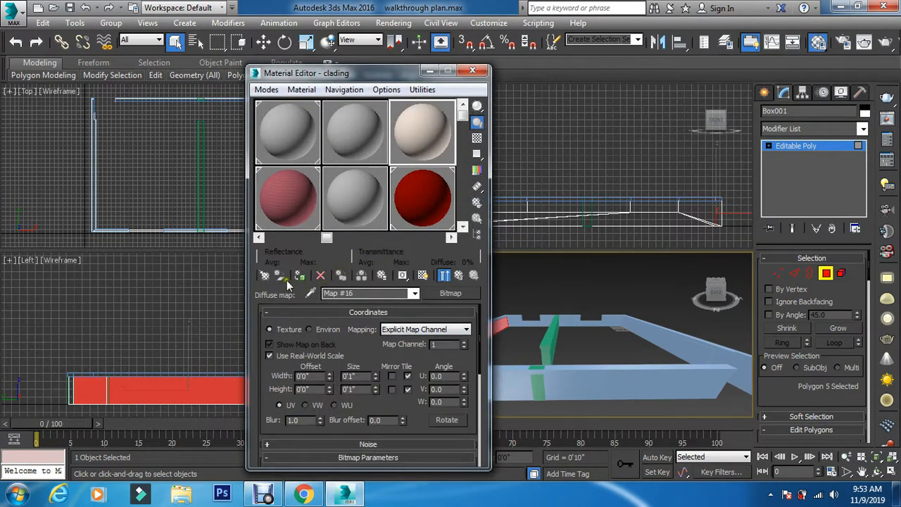
pyautogui.click(300, 277)
pyautogui.click(423, 277)
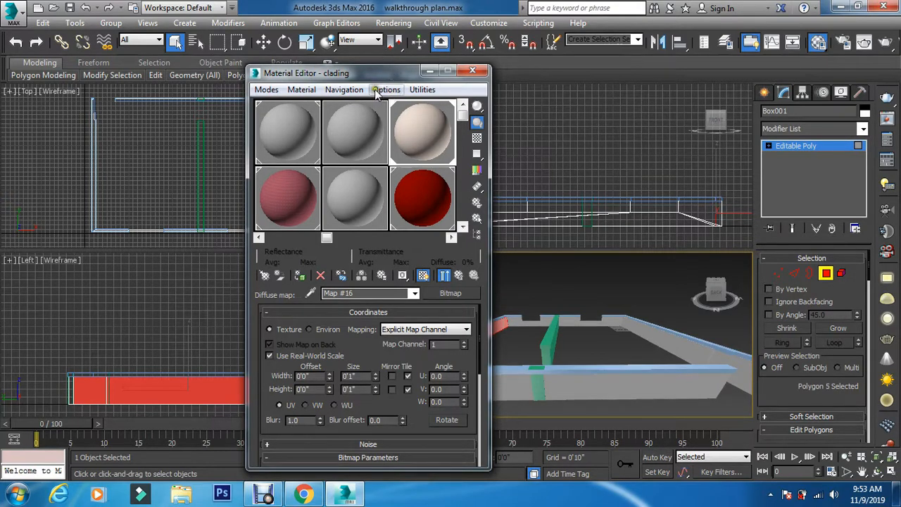
# - Open an enlarged preview of the clading sample and try reducing the diffuse bitmap's real-world height to a fraction of an inch
pyautogui.moveTo(372, 75); pyautogui.dragTo(220, 50)
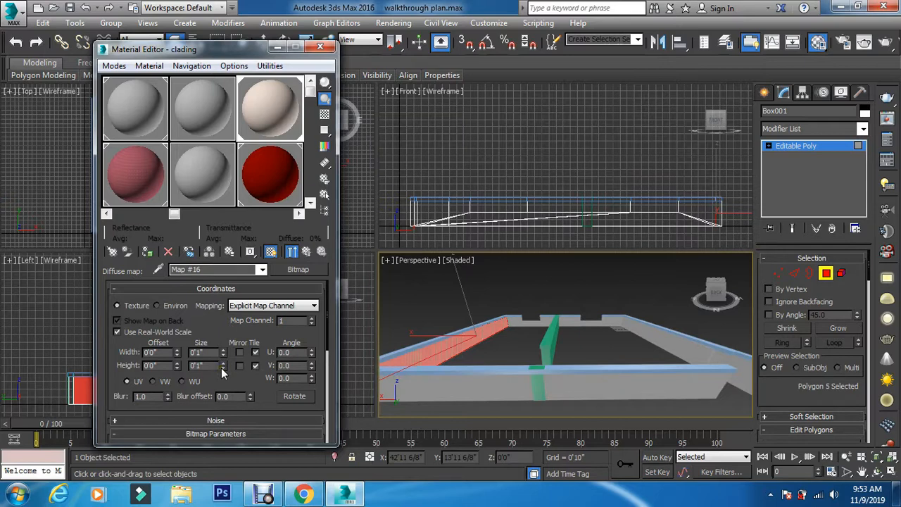
pyautogui.doubleClick(257, 131)
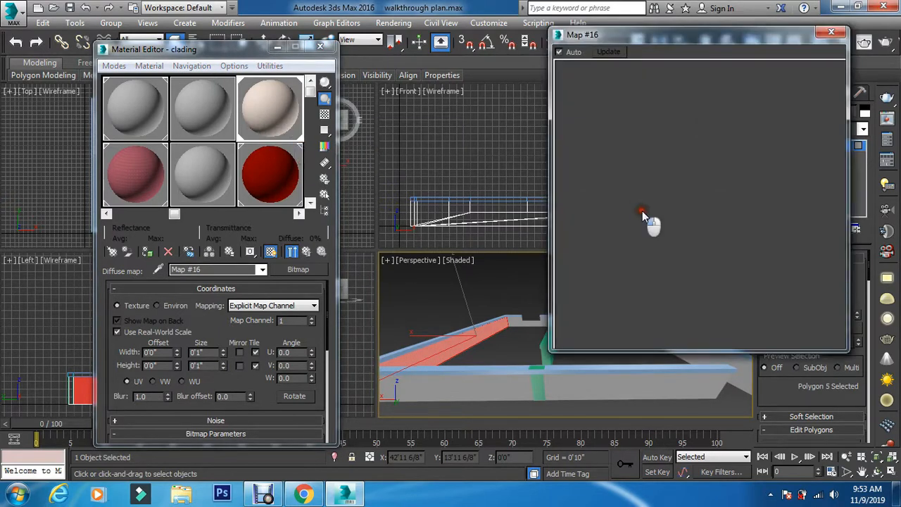
pyautogui.click(224, 368)
pyautogui.click(225, 368)
pyautogui.click(224, 368)
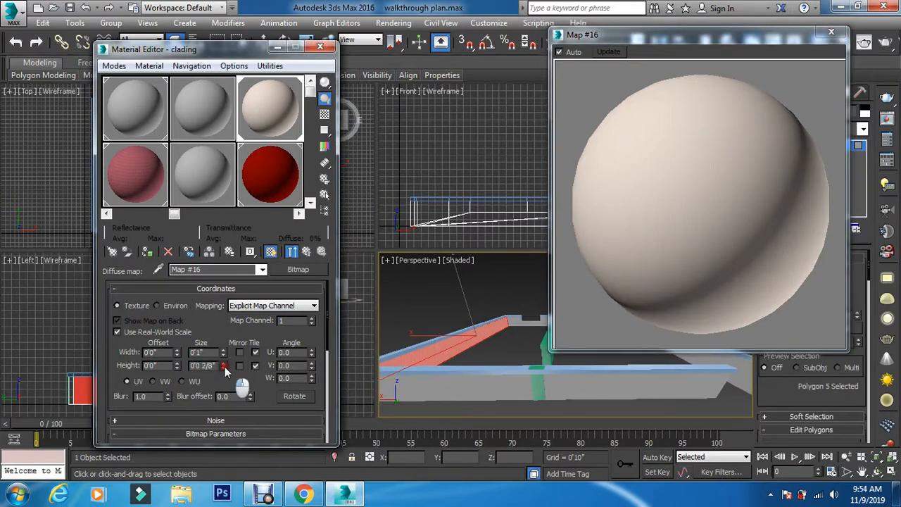
pyautogui.click(225, 367)
pyautogui.click(225, 368)
pyautogui.click(225, 367)
pyautogui.click(223, 363)
# - Try real-world heights of 8" and 1'0" for the clading bitmap and set the height back to 1"
pyautogui.moveTo(224, 365); pyautogui.dragTo(225, 303)
pyautogui.moveTo(219, 366); pyautogui.dragTo(47, 363)
pyautogui.write('3"')
pyautogui.moveTo(208, 366); pyautogui.dragTo(120, 365)
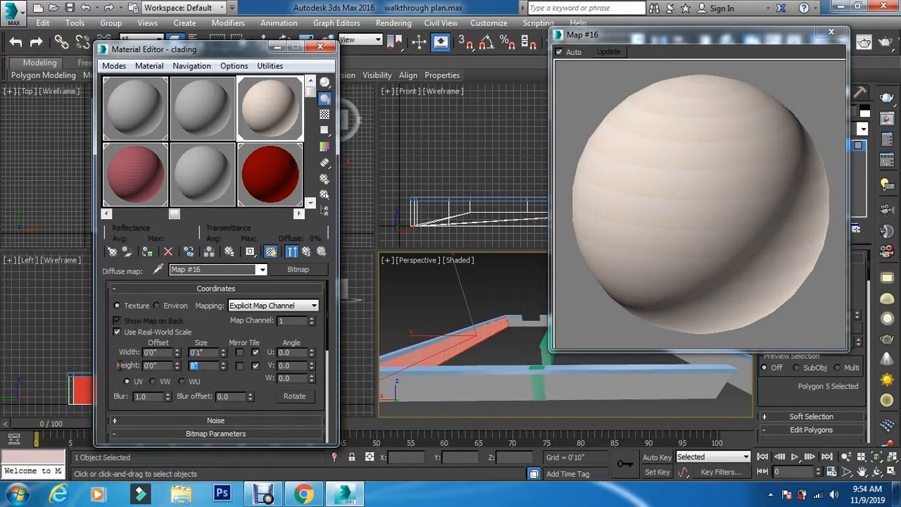
pyautogui.click(204, 350)
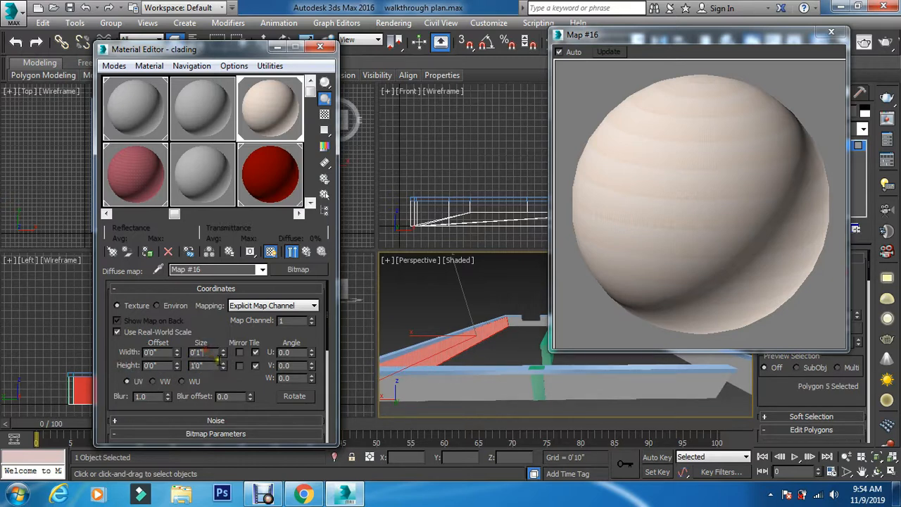
pyautogui.moveTo(209, 364); pyautogui.dragTo(100, 372)
pyautogui.write('1"')
# - Increase the clading bitmap's real-world width beyond 2'10" to broaden the stripes on the sample sphere
pyautogui.click(213, 351)
pyautogui.moveTo(223, 354)
pyautogui.mouseDown()
pyautogui.moveTo(228, 309)
pyautogui.moveTo(226, 354)
pyautogui.mouseUp()
pyautogui.click(224, 353)
pyautogui.click(223, 352)
pyautogui.click(224, 352)
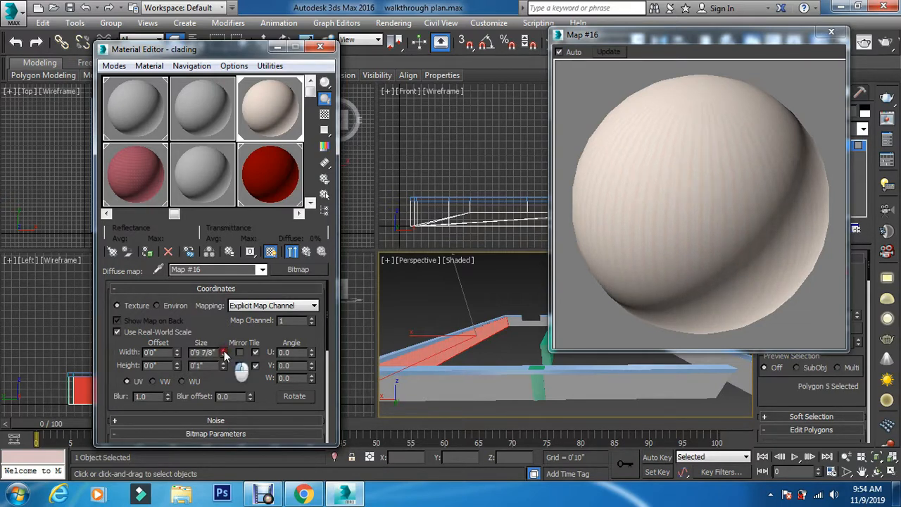
pyautogui.click(223, 352)
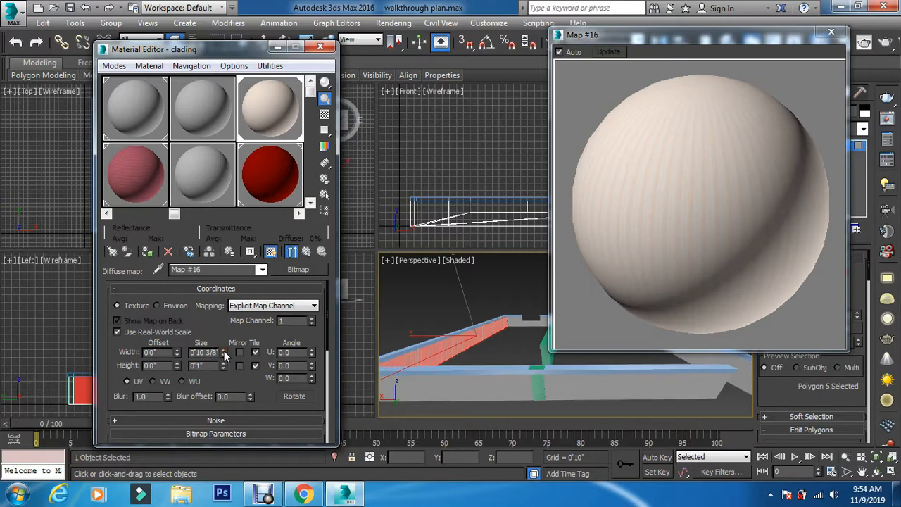
pyautogui.moveTo(224, 352); pyautogui.dragTo(222, 282)
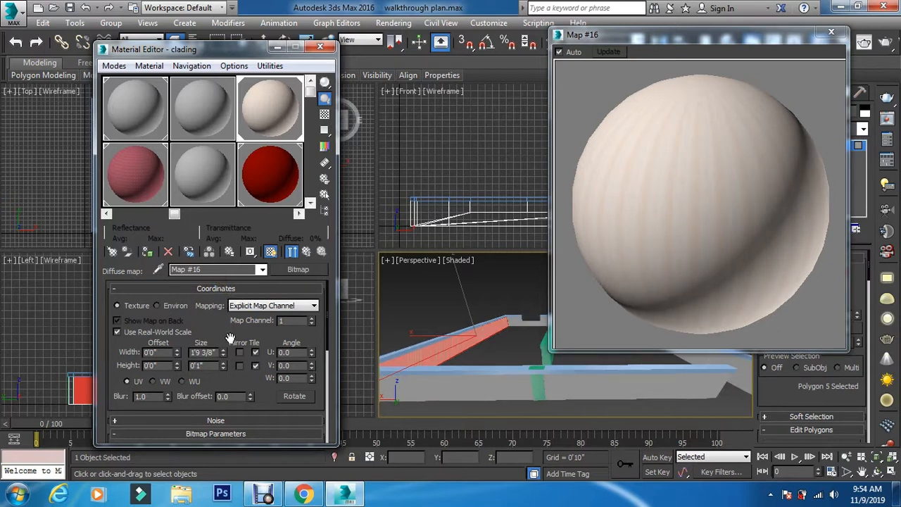
pyautogui.moveTo(225, 356); pyautogui.dragTo(220, 273)
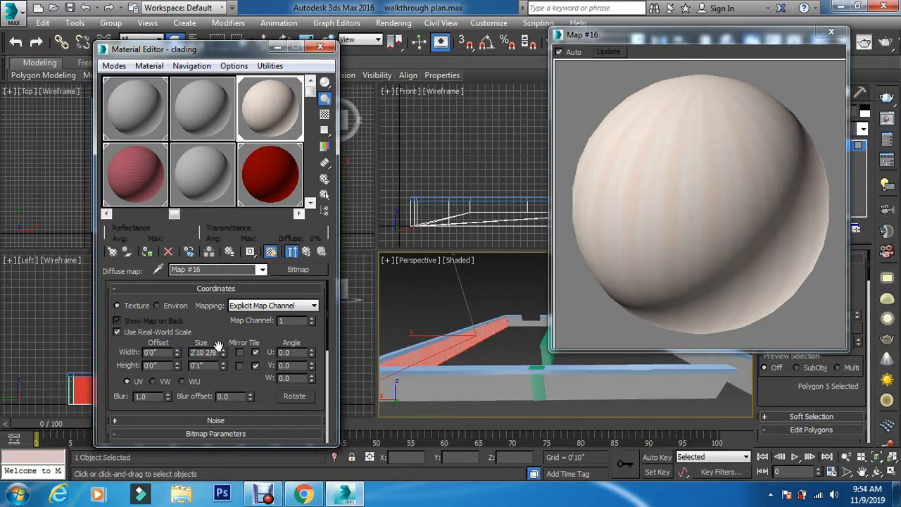
pyautogui.moveTo(222, 357); pyautogui.dragTo(229, 325)
pyautogui.moveTo(223, 360); pyautogui.dragTo(233, 309)
# - Return to the clading material's basic parameters and set its reflection colour to a dark grey of value 34
pyautogui.click(305, 251)
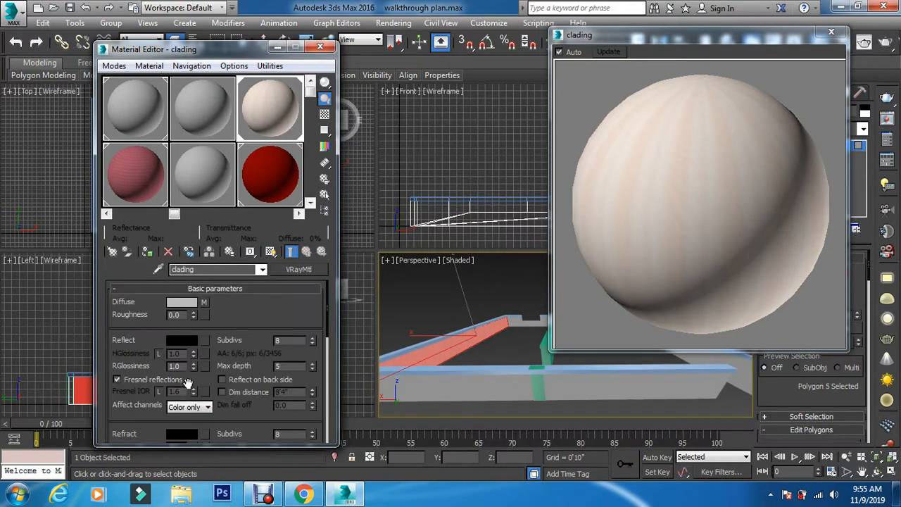
pyautogui.click(181, 340)
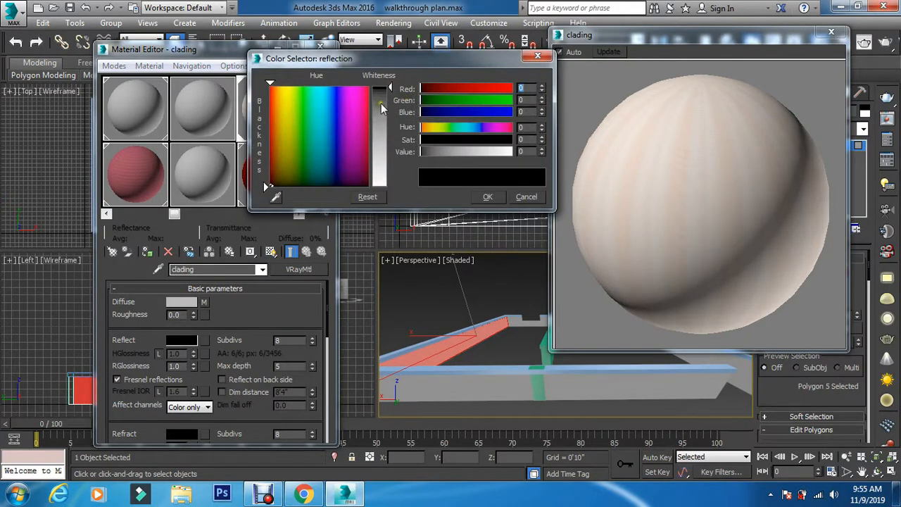
pyautogui.moveTo(381, 103); pyautogui.dragTo(386, 119)
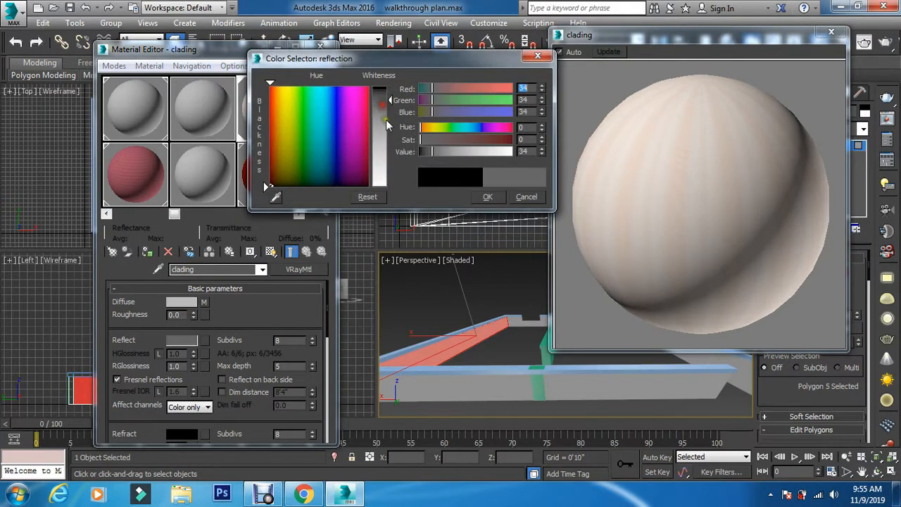
pyautogui.click(479, 200)
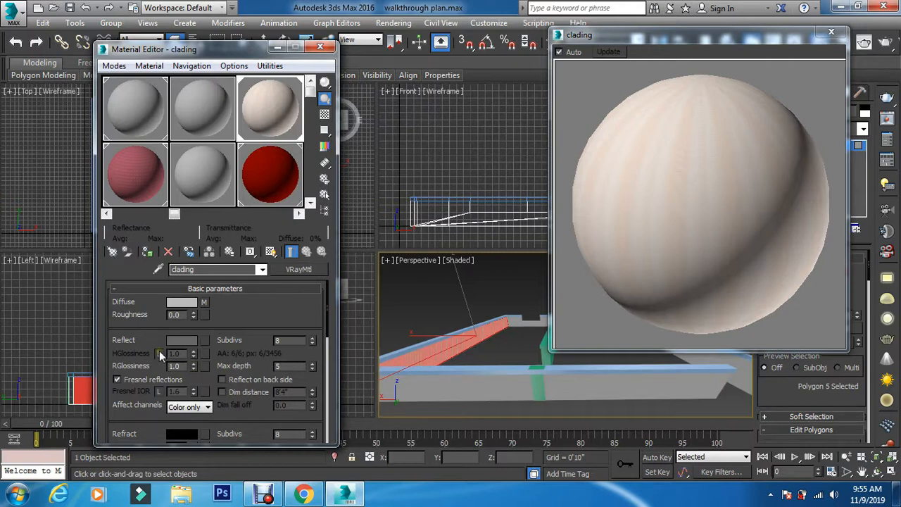
# - Unlock the clading material's highlight glossiness, set it to 0.71 and close the enlarged preview
pyautogui.click(159, 353)
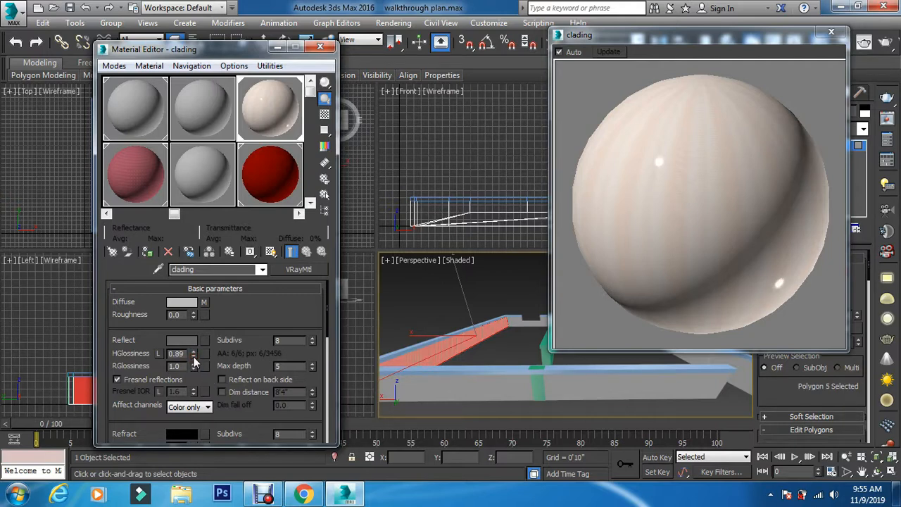
pyautogui.moveTo(194, 356)
pyautogui.mouseDown()
pyautogui.moveTo(209, 382)
pyautogui.moveTo(196, 369)
pyautogui.mouseUp()
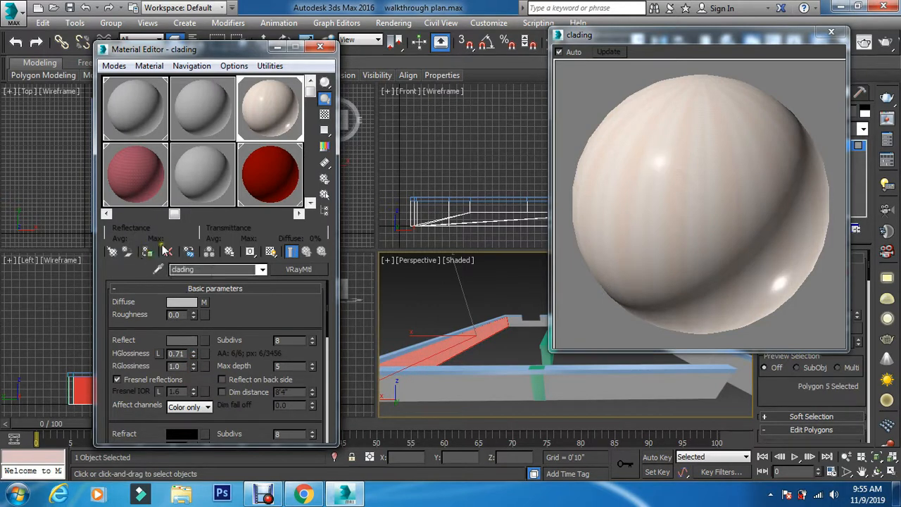
pyautogui.click(842, 34)
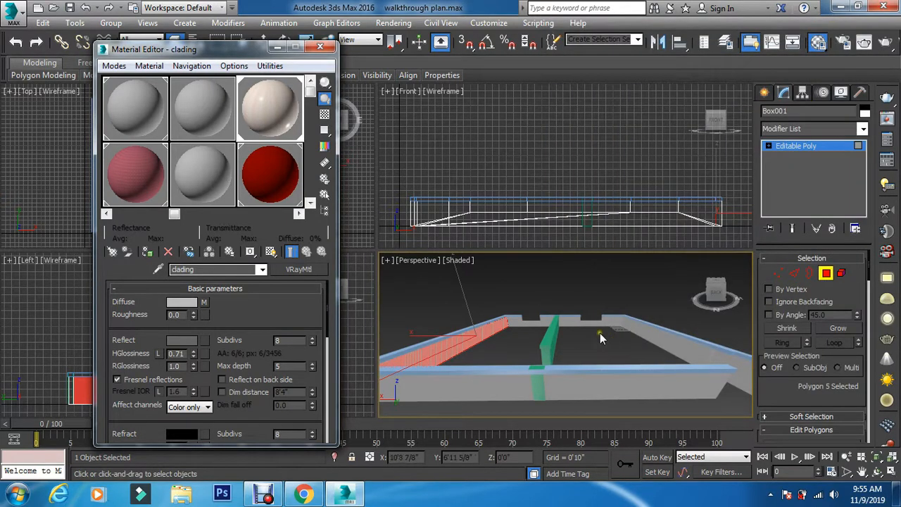
# - Assign the clading material to the two inner faces of the opposite side wall and the narrow face between them
pyautogui.click(667, 342)
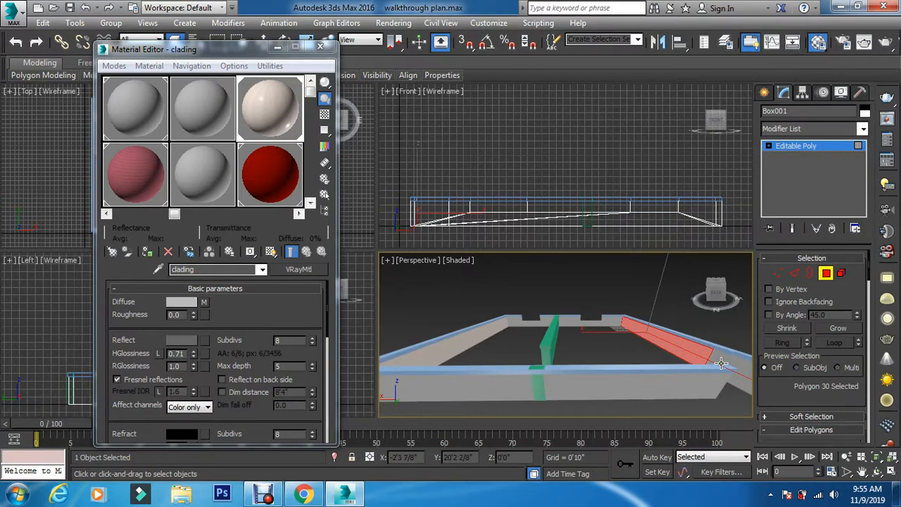
pyautogui.keyDown('ctrl'); pyautogui.click(748, 373); pyautogui.keyUp('ctrl')
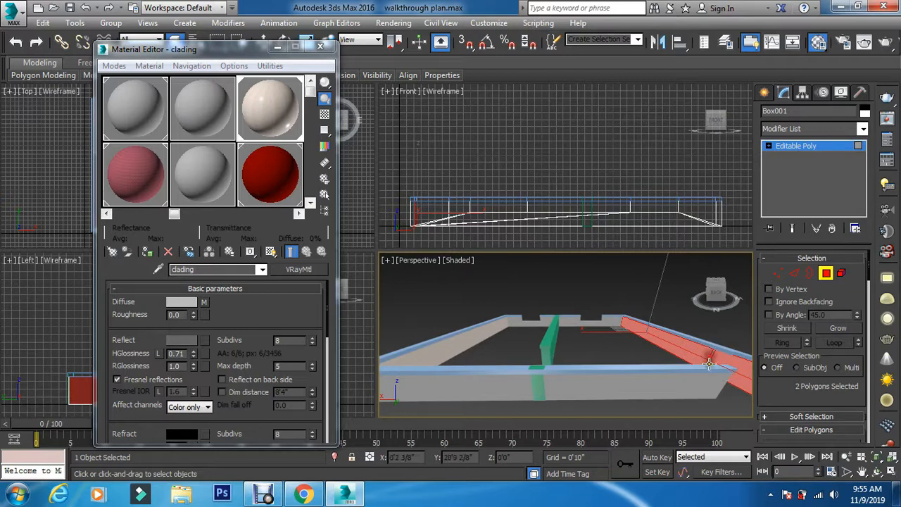
pyautogui.click(147, 255)
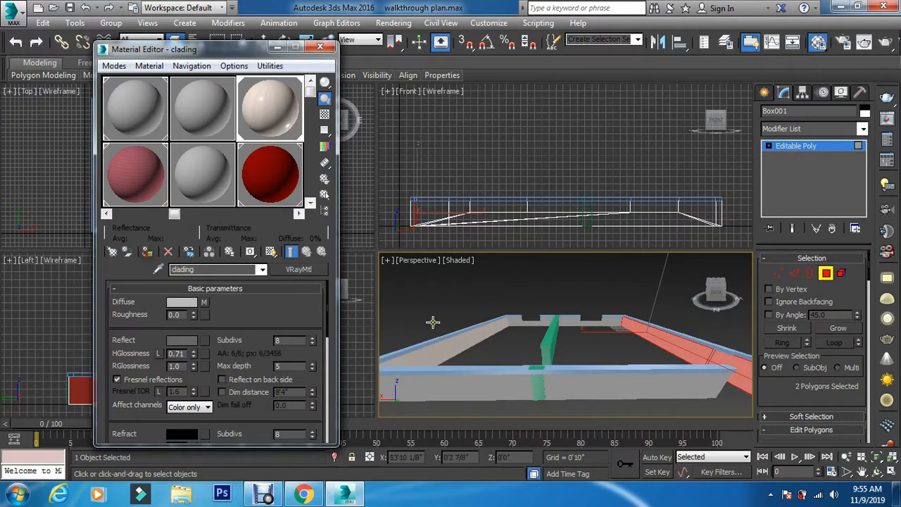
pyautogui.click(621, 348)
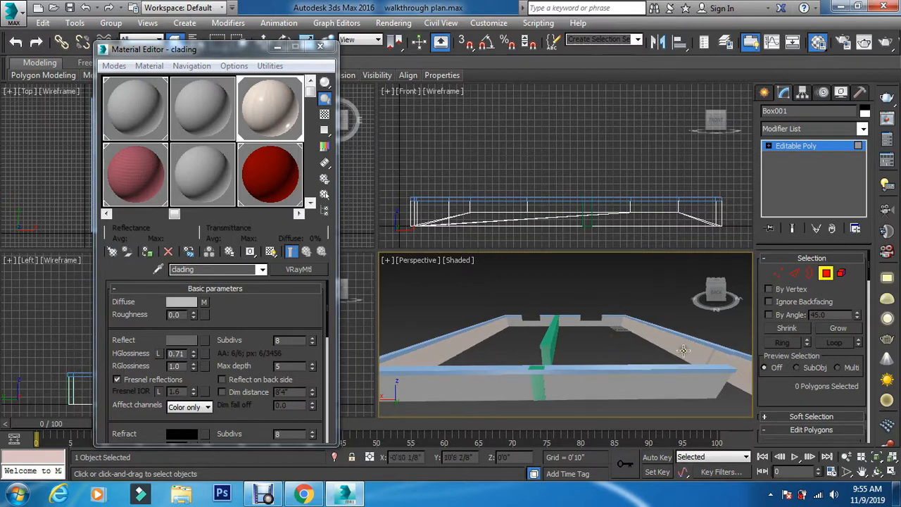
pyautogui.scroll(3, 730, 372)
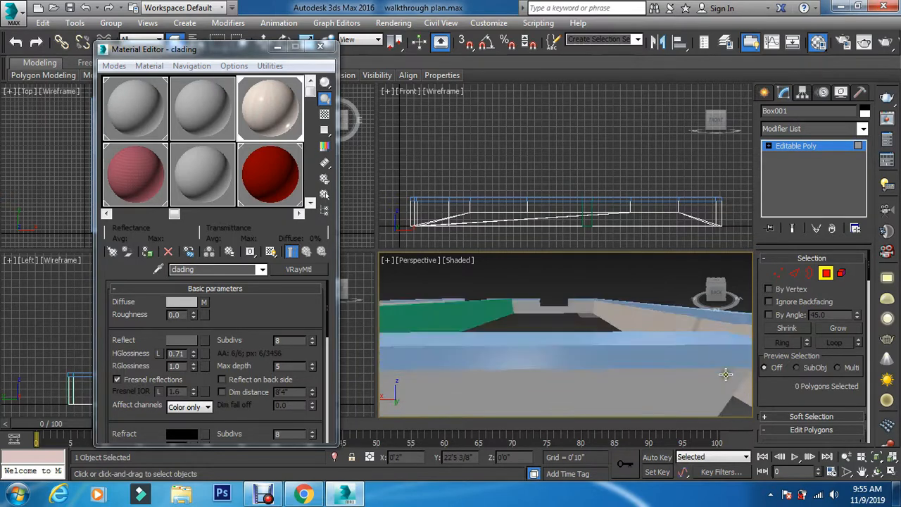
pyautogui.click(691, 338)
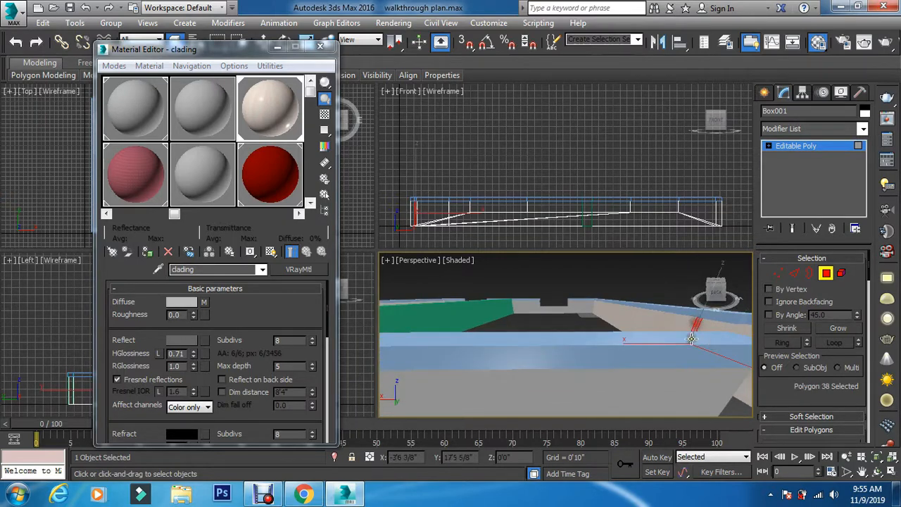
pyautogui.click(146, 252)
# - Assign the clading material to the four inner faces of the far end wall, around and below its opening
pyautogui.click(574, 305)
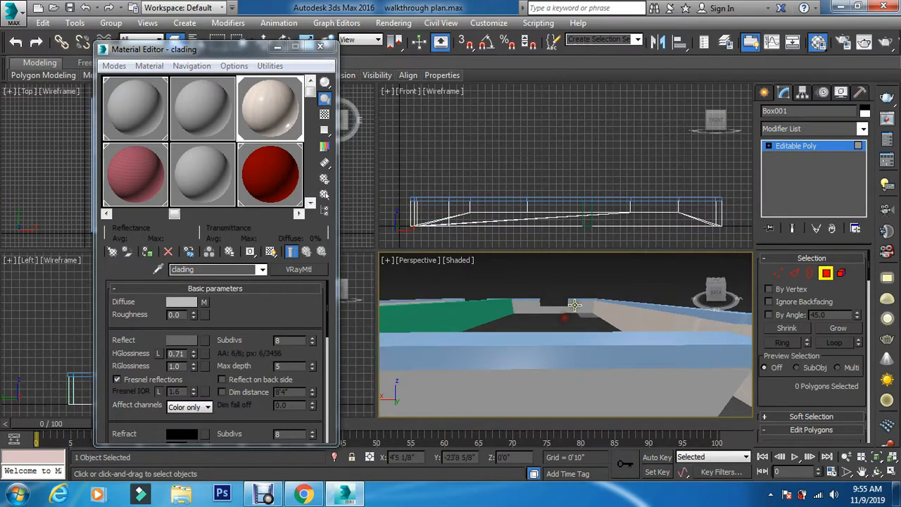
pyautogui.keyDown('ctrl'); pyautogui.click(546, 309); pyautogui.keyUp('ctrl')
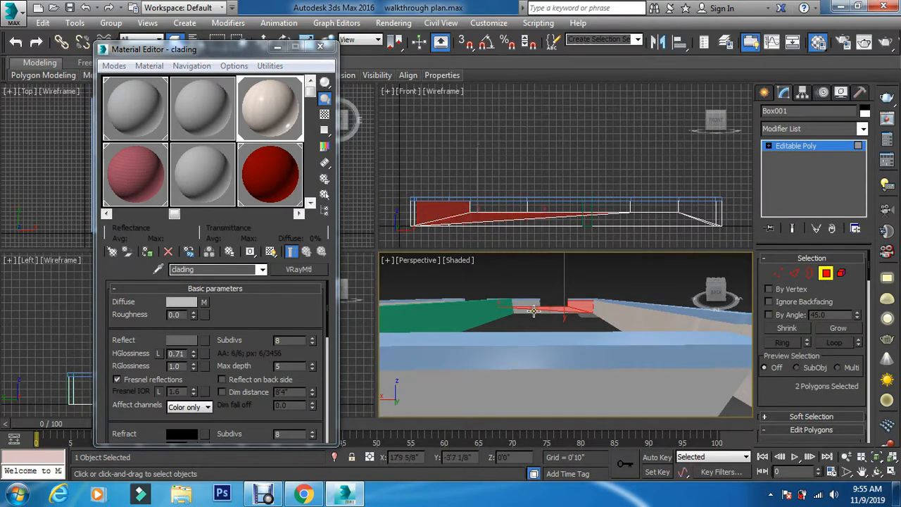
pyautogui.keyDown('ctrl'); pyautogui.click(533, 312); pyautogui.keyUp('ctrl')
pyautogui.keyDown('ctrl'); pyautogui.click(523, 314); pyautogui.keyUp('ctrl')
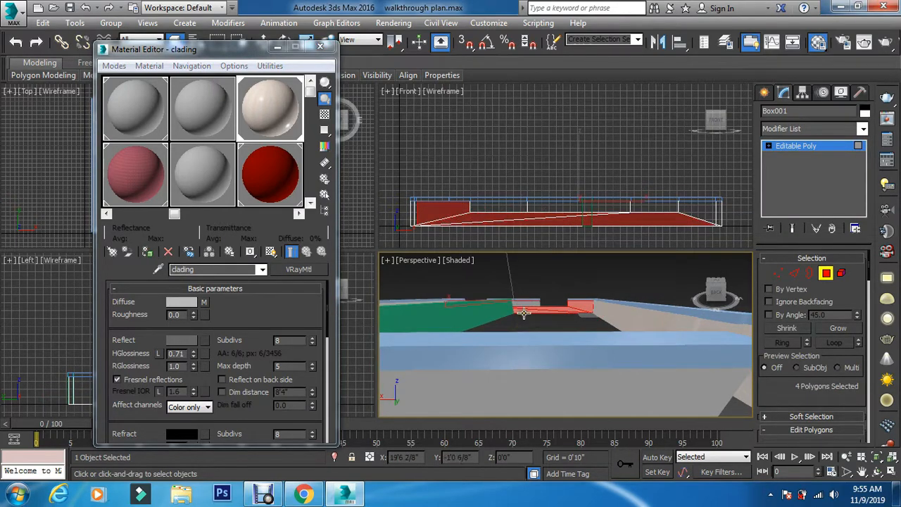
pyautogui.click(524, 314)
pyautogui.click(526, 308)
pyautogui.keyDown('ctrl'); pyautogui.click(538, 312); pyautogui.keyUp('ctrl')
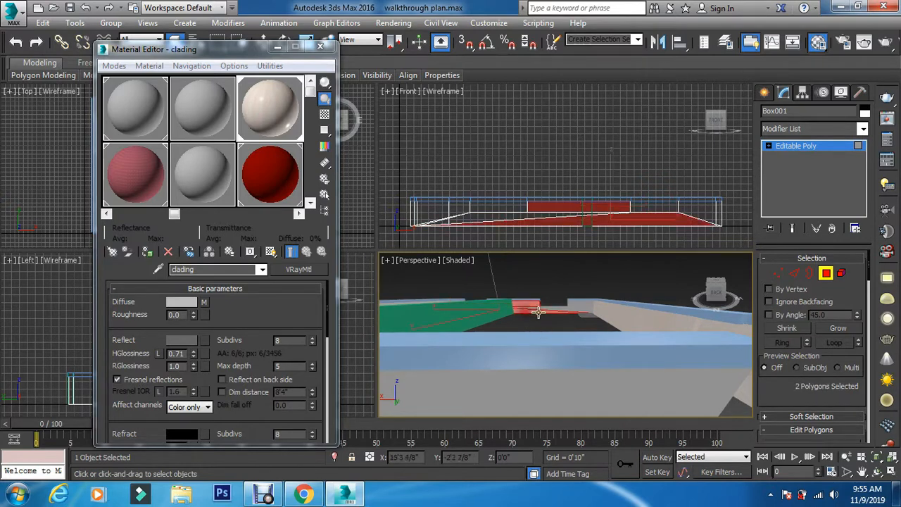
pyautogui.keyDown('ctrl'); pyautogui.click(549, 310); pyautogui.keyUp('ctrl')
pyautogui.keyDown('ctrl'); pyautogui.click(579, 306); pyautogui.keyUp('ctrl')
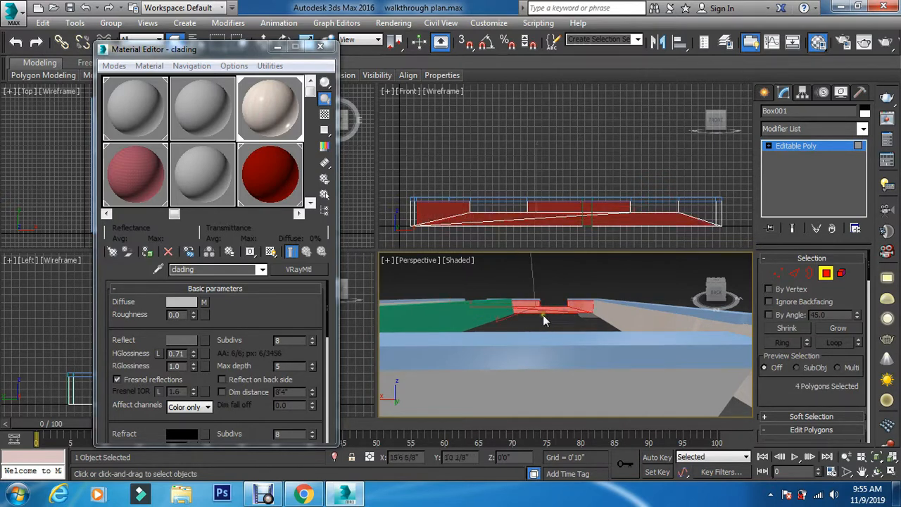
pyautogui.click(147, 252)
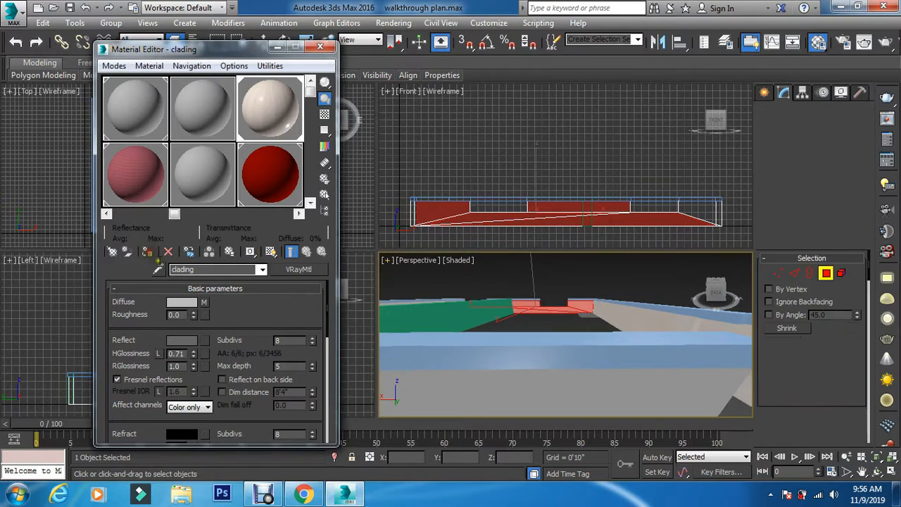
pyautogui.click(552, 322)
# - Examine the faces of the far end wall around its opening to check their clading material
pyautogui.scroll(5, 528, 321)
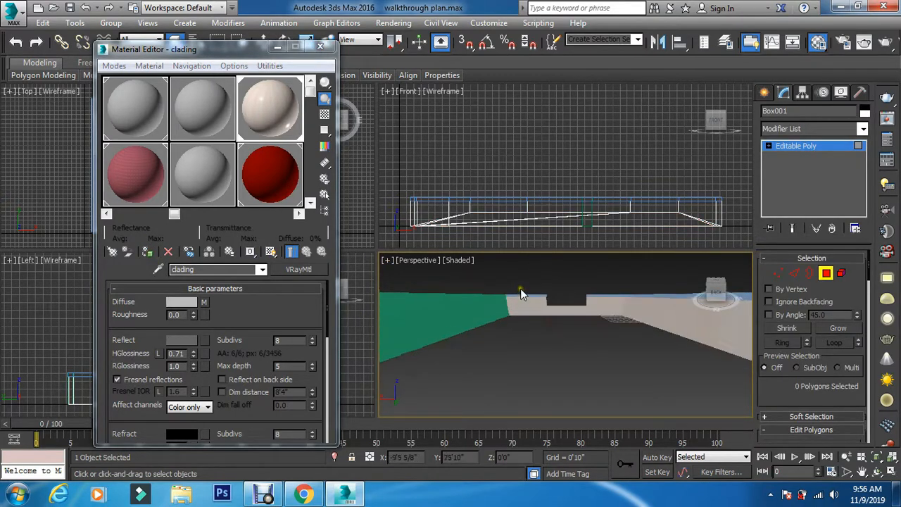
pyautogui.scroll(2, 530, 291)
pyautogui.scroll(-6, 530, 290)
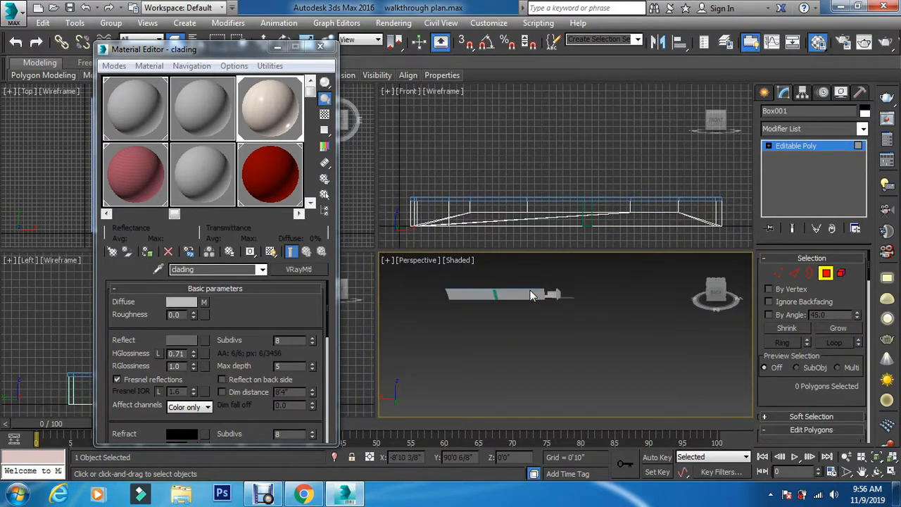
pyautogui.scroll(4, 530, 291)
pyautogui.scroll(4, 547, 289)
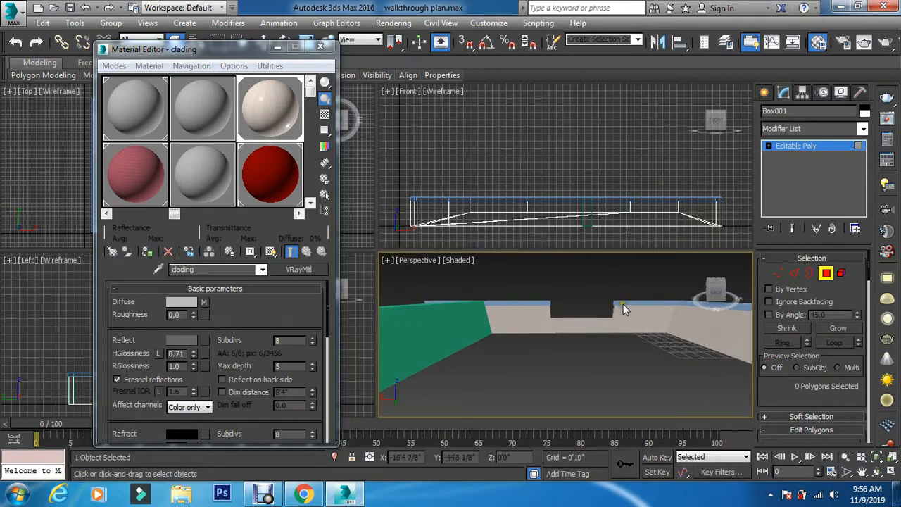
pyautogui.click(624, 301)
pyautogui.click(452, 319)
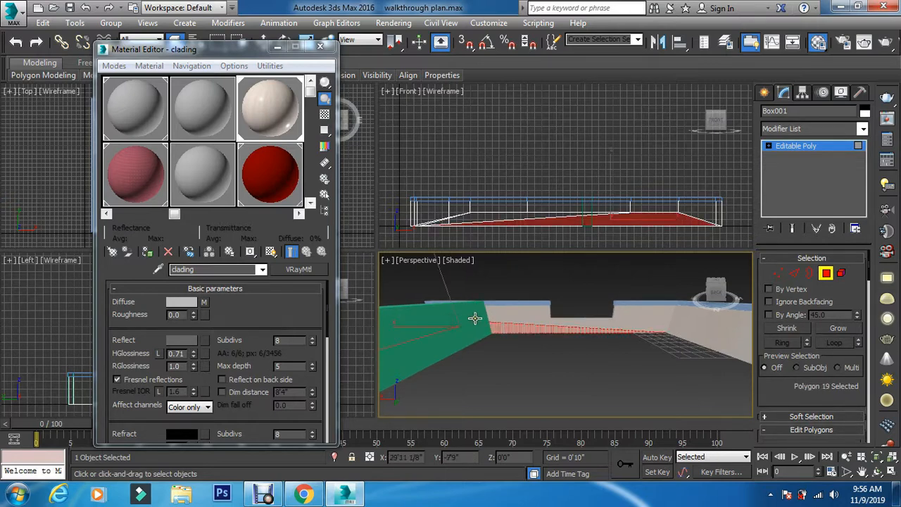
pyautogui.click(520, 311)
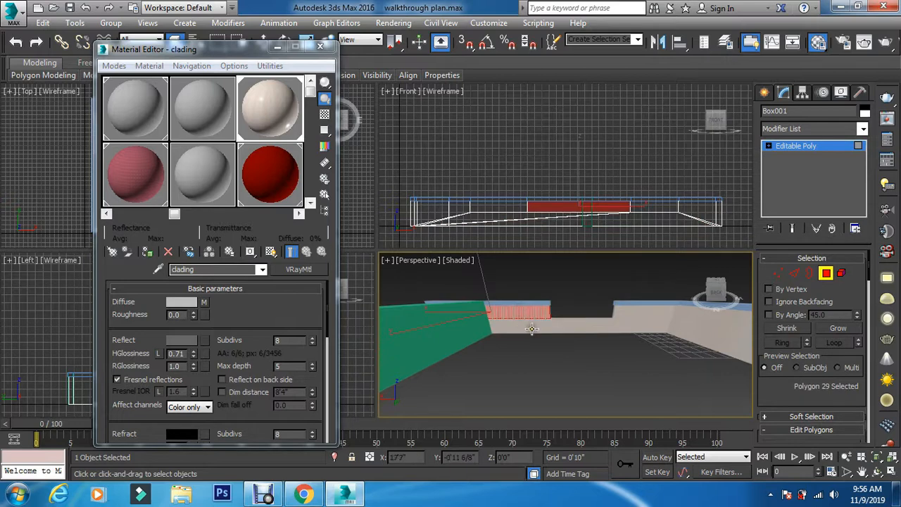
pyautogui.click(586, 368)
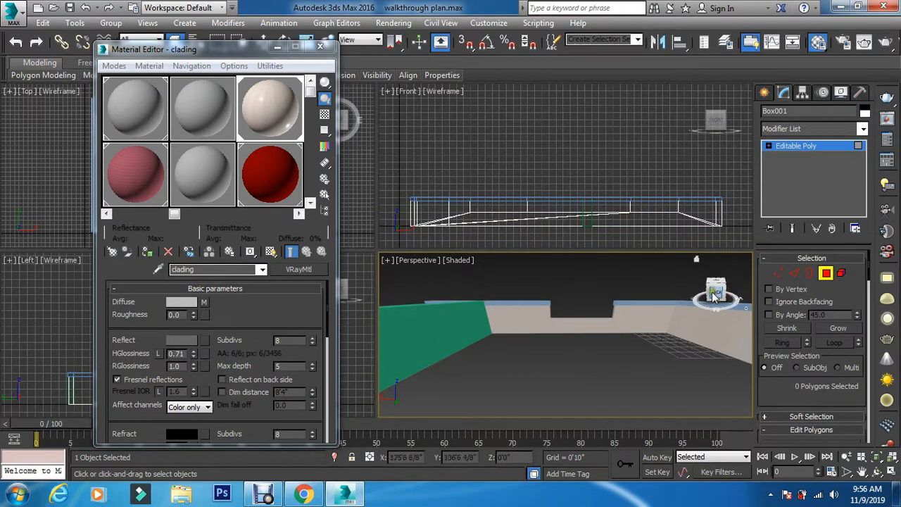
# - Assign the clading material to the long, still grey inner face of the end wall beside the door gap, then clear the selection
pyautogui.moveTo(714, 297); pyautogui.dragTo(601, 288)
pyautogui.scroll(-2, 681, 342)
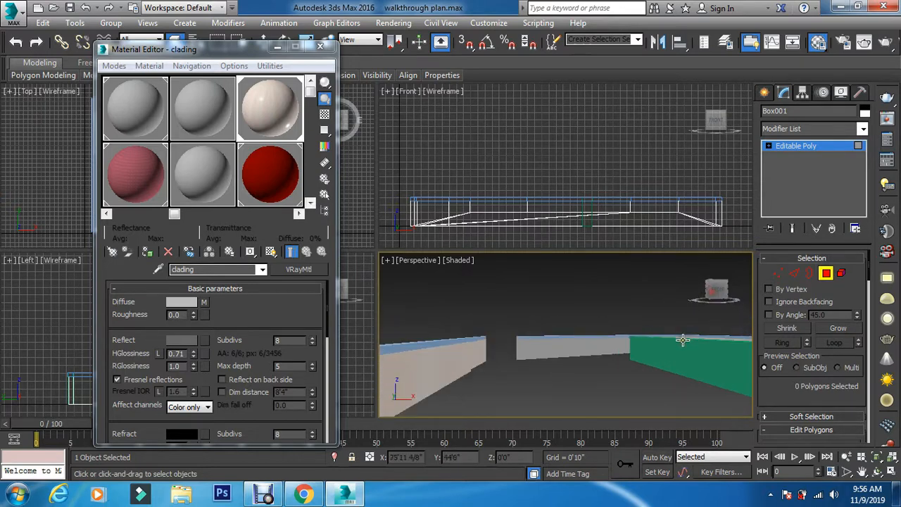
pyautogui.scroll(-1, 638, 333)
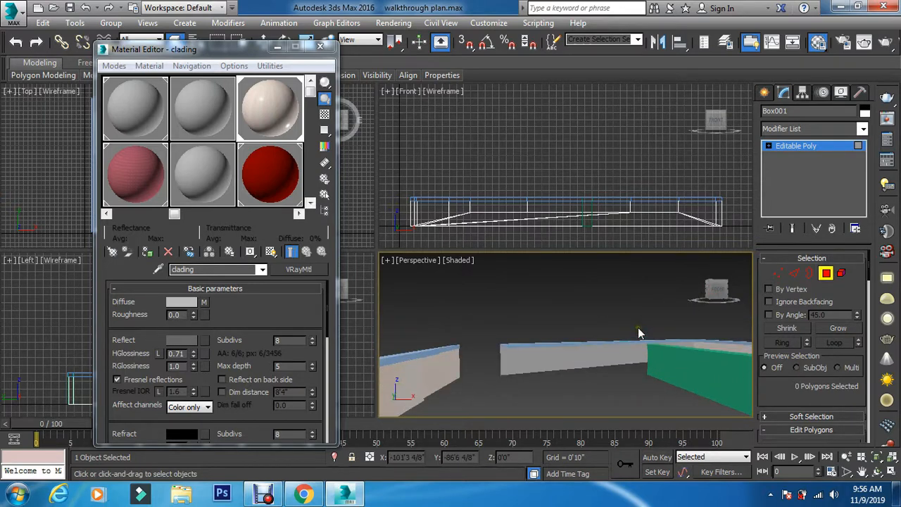
pyautogui.click(547, 356)
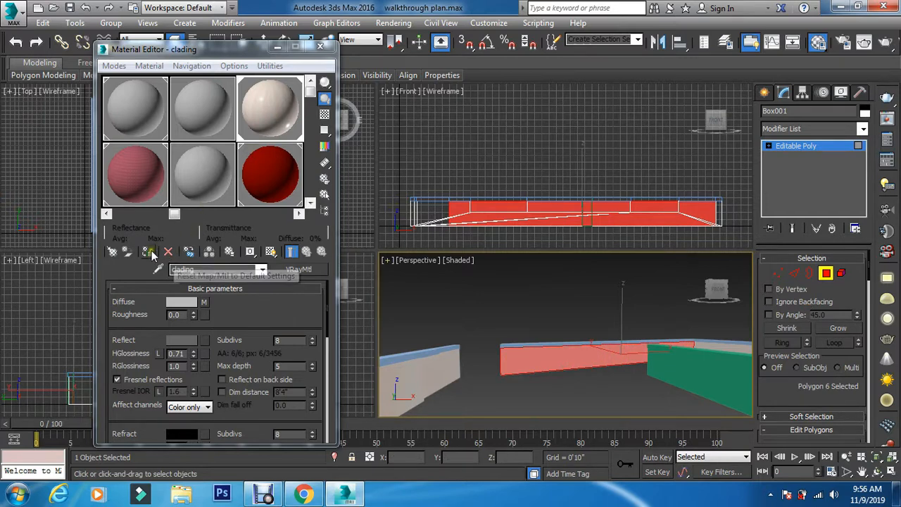
pyautogui.click(543, 407)
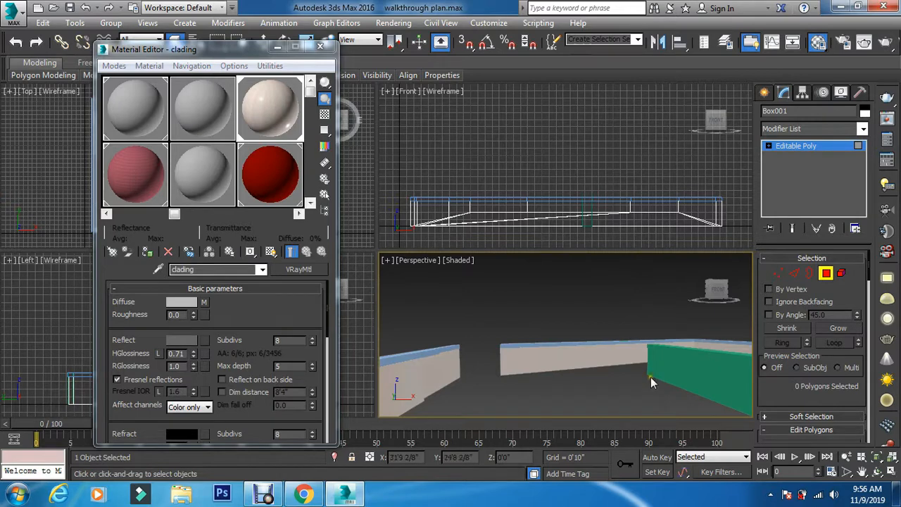
# - Assign the clading material to the short end wall face between the corner and the first opening
pyautogui.moveTo(713, 289); pyautogui.dragTo(388, 303)
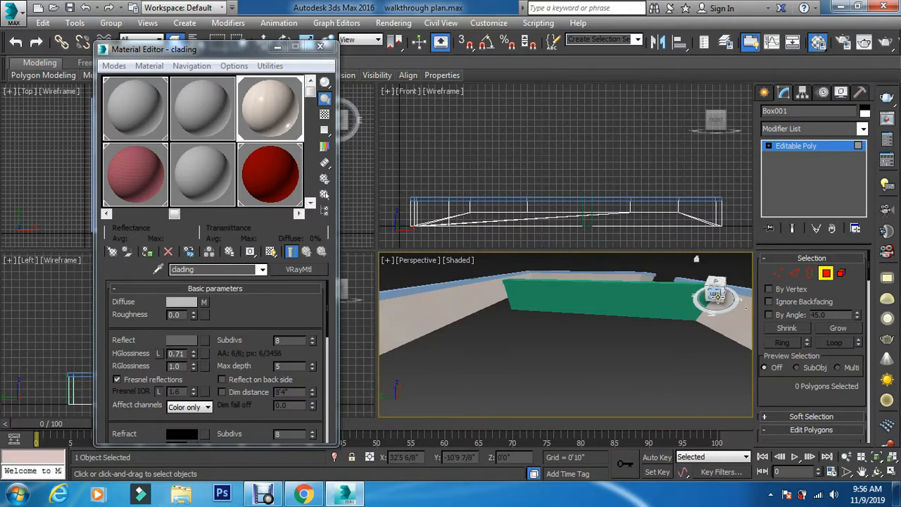
pyautogui.moveTo(715, 294); pyautogui.dragTo(414, 293)
pyautogui.scroll(-5, 509, 345)
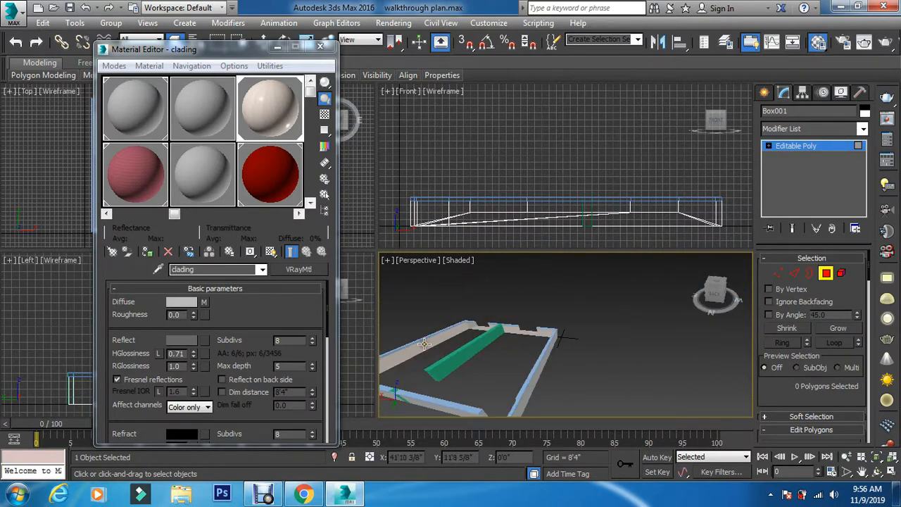
pyautogui.scroll(4, 445, 320)
pyautogui.scroll(1, 445, 321)
pyautogui.scroll(1, 611, 346)
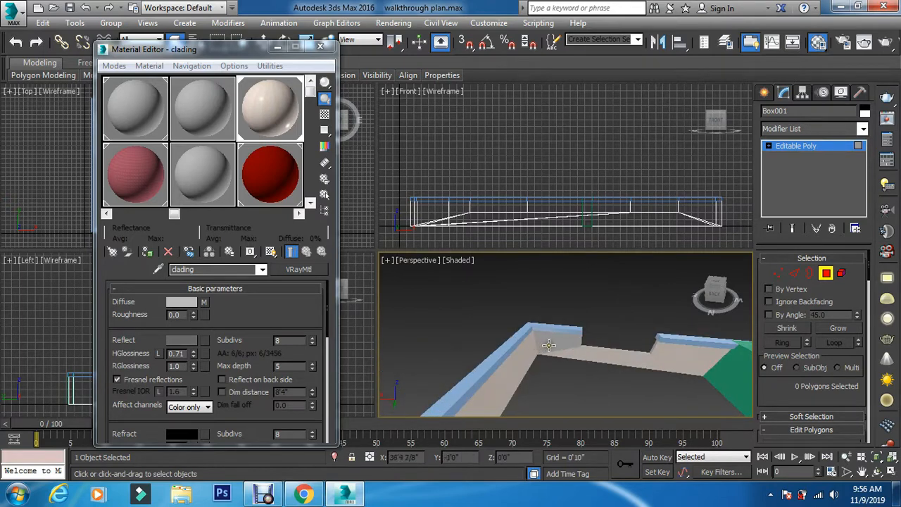
pyautogui.click(546, 345)
pyautogui.click(147, 253)
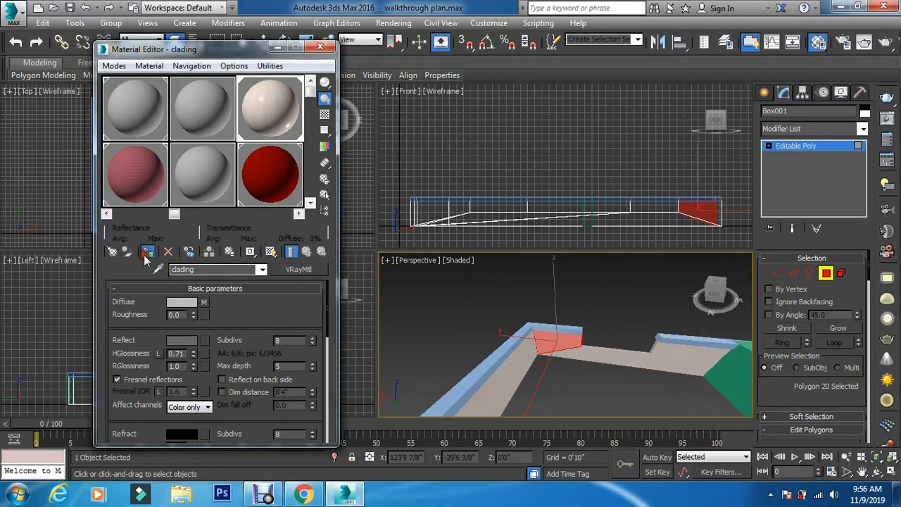
pyautogui.click(622, 389)
# - Assign the clading material to the wall face between the openings and the long strip below it, and leave polygon editing
pyautogui.click(687, 357)
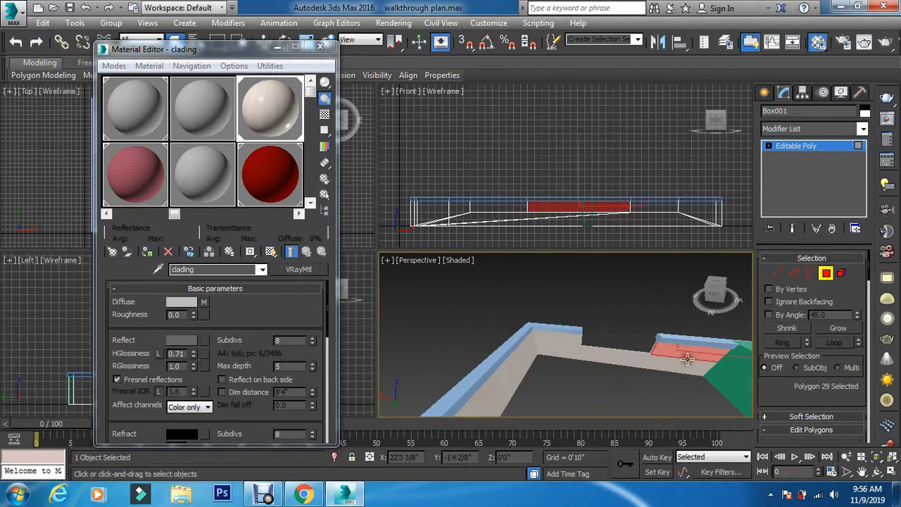
pyautogui.keyDown('ctrl'); pyautogui.click(671, 372); pyautogui.keyUp('ctrl')
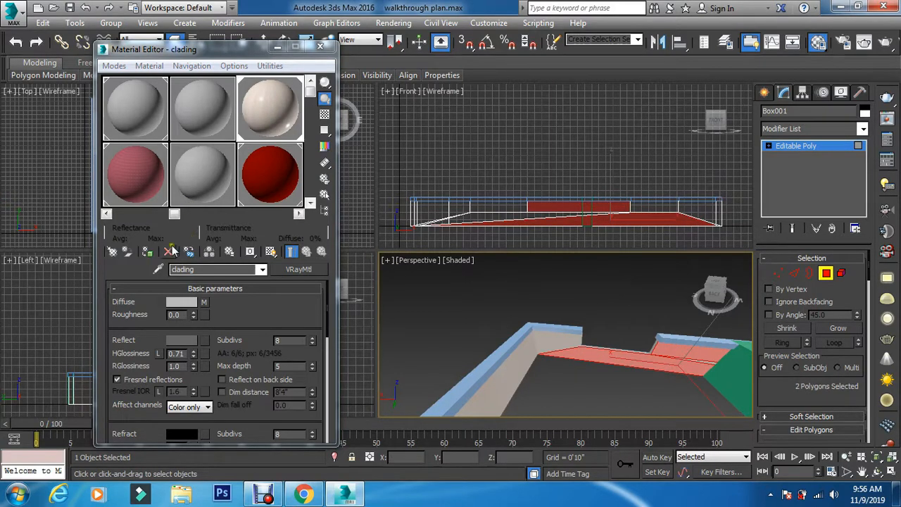
pyautogui.click(147, 253)
pyautogui.click(635, 392)
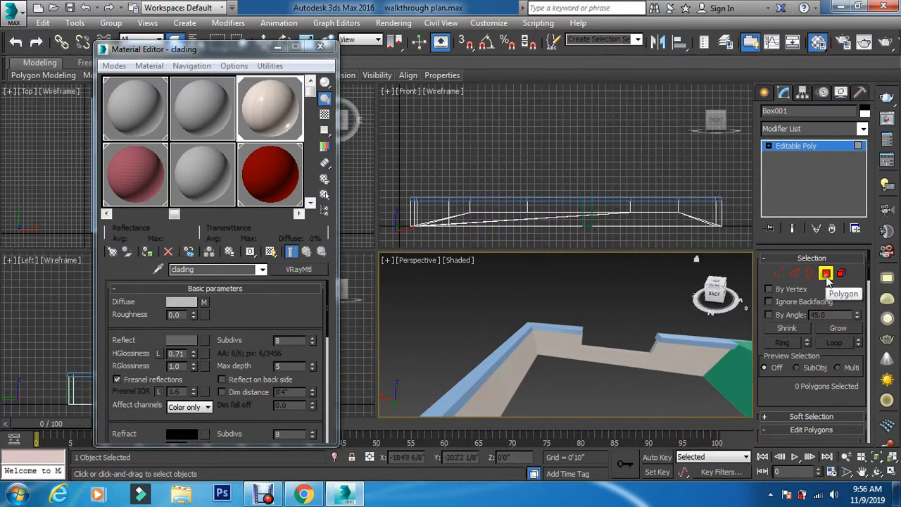
pyautogui.click(827, 277)
pyautogui.click(579, 401)
# - Assign the clading material to the whole green partition wall and close the material editor
pyautogui.scroll(-5, 579, 402)
pyautogui.scroll(5, 600, 383)
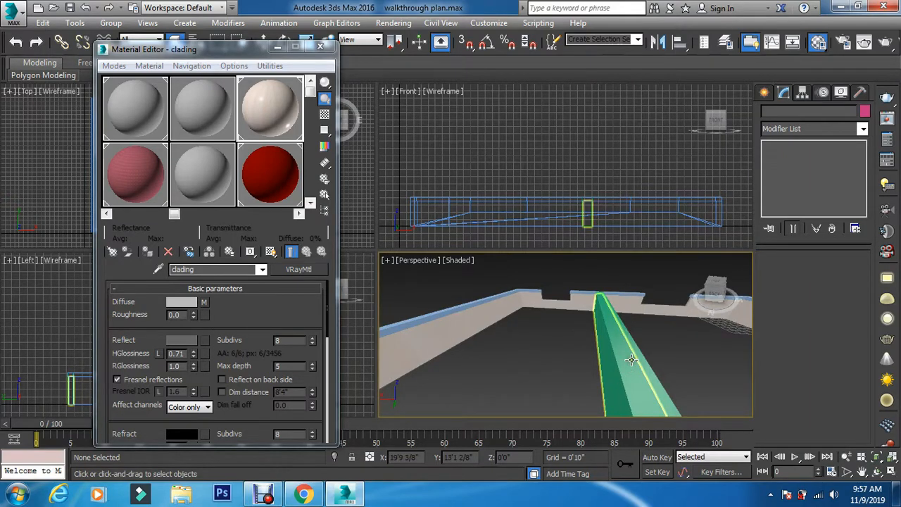
pyautogui.click(614, 396)
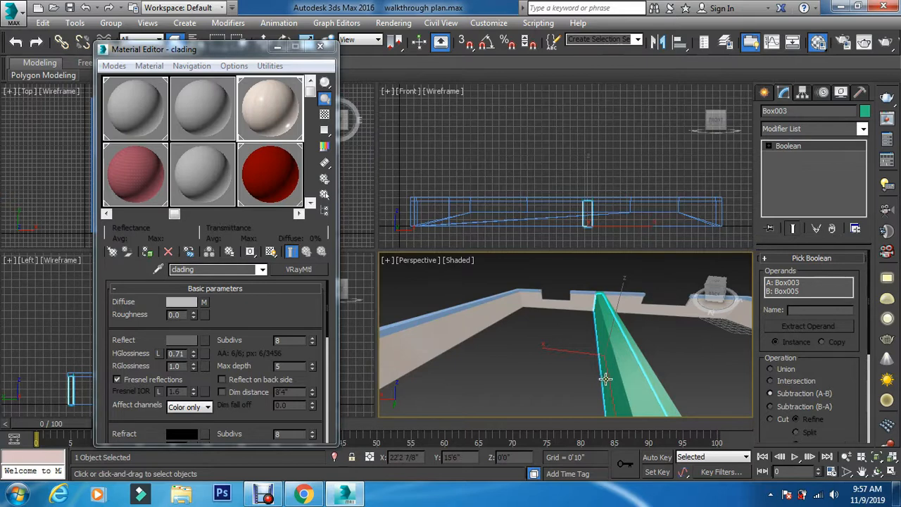
pyautogui.rightClick(604, 277)
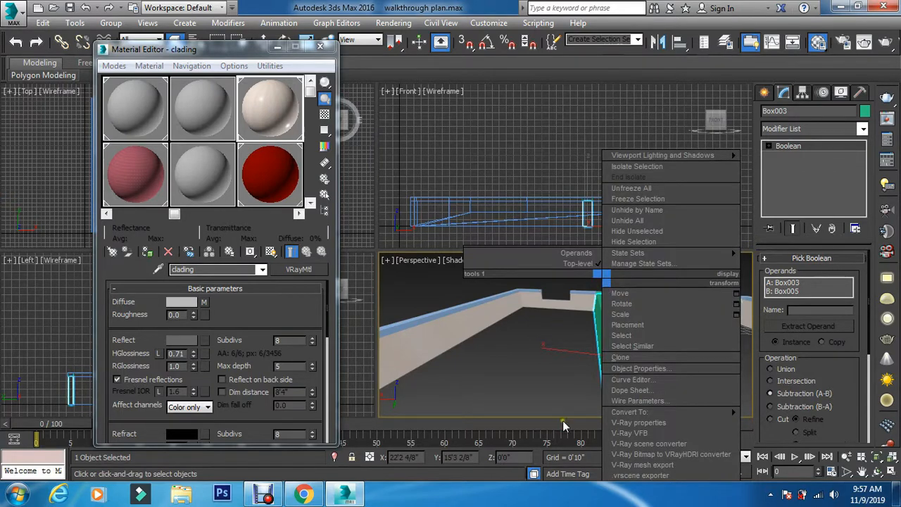
pyautogui.click(496, 363)
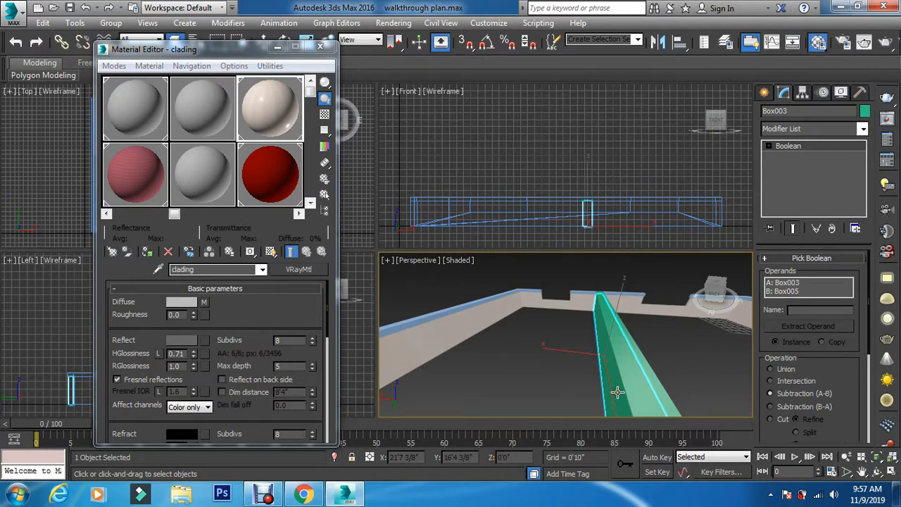
pyautogui.press('m')
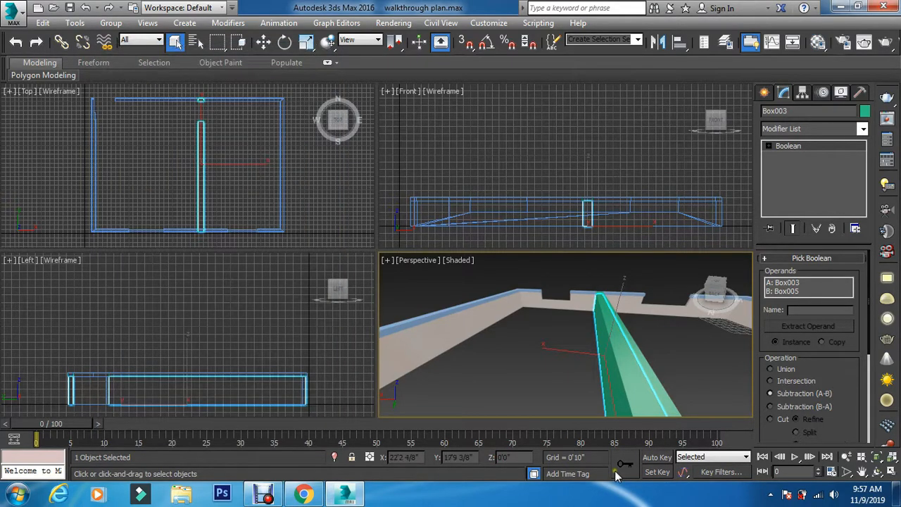
pyautogui.press('m')
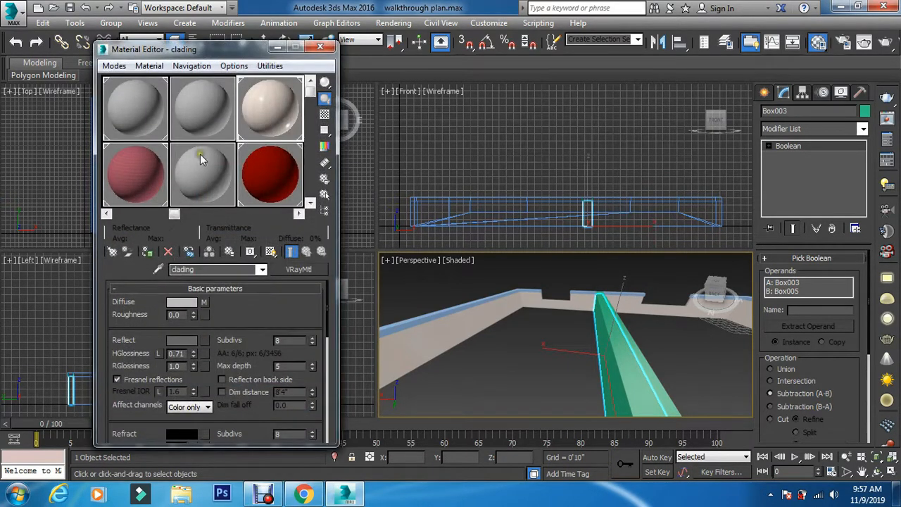
pyautogui.click(146, 252)
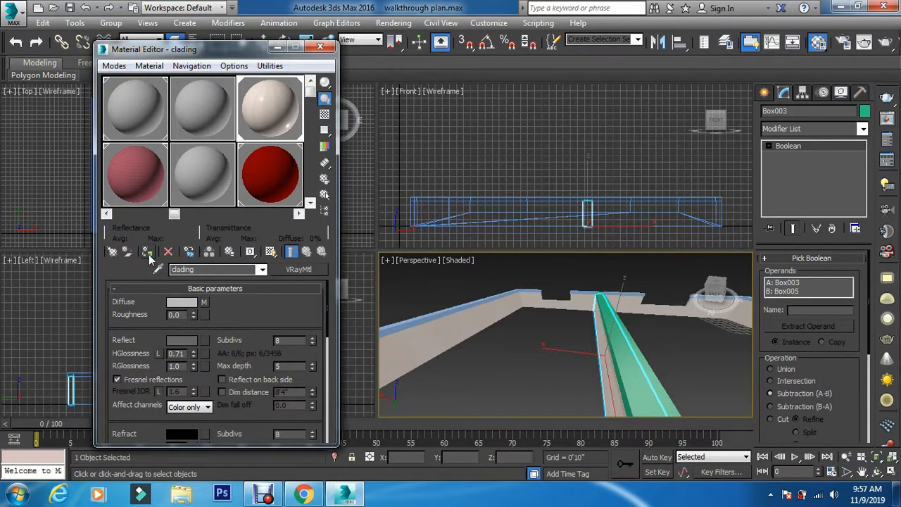
pyautogui.click(320, 47)
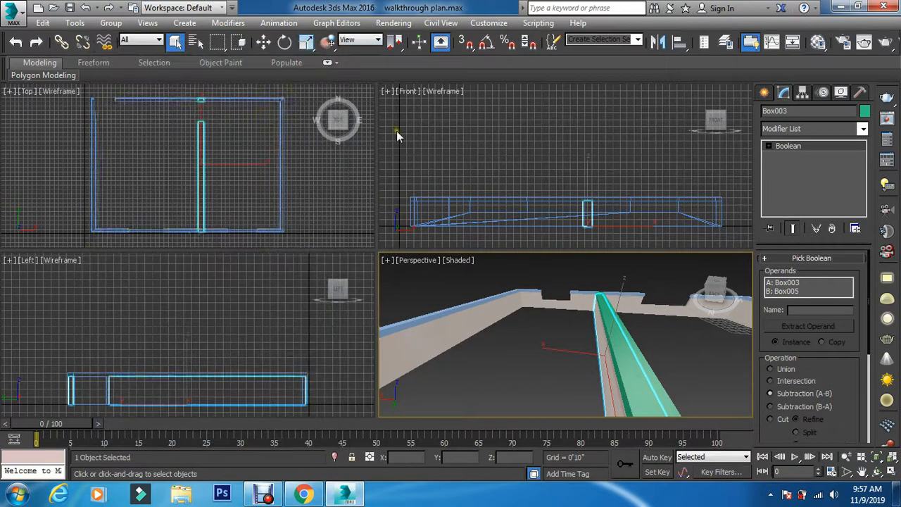
# - Undo the partition wall's material assignment and convert the wall to an editable poly
pyautogui.click(554, 393)
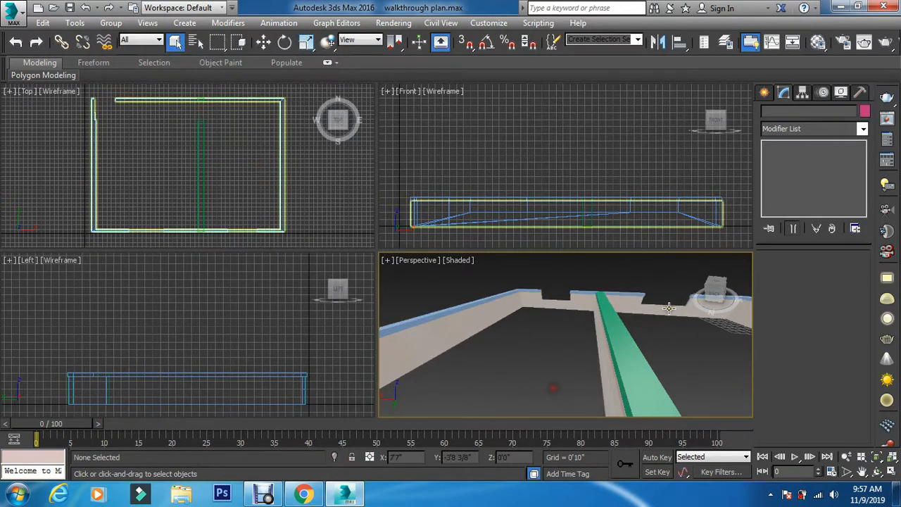
pyautogui.click(708, 292)
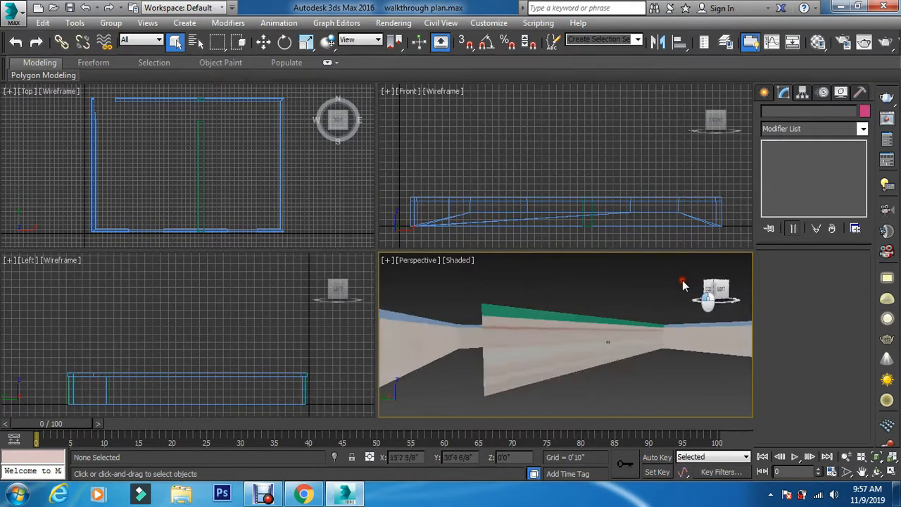
pyautogui.moveTo(683, 281); pyautogui.dragTo(718, 288)
pyautogui.click(714, 290)
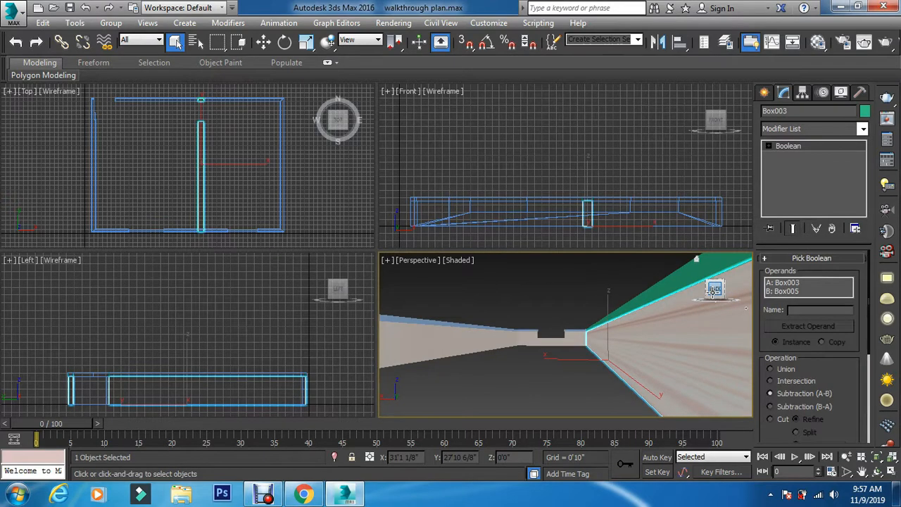
pyautogui.rightClick(667, 358)
pyautogui.click(728, 412)
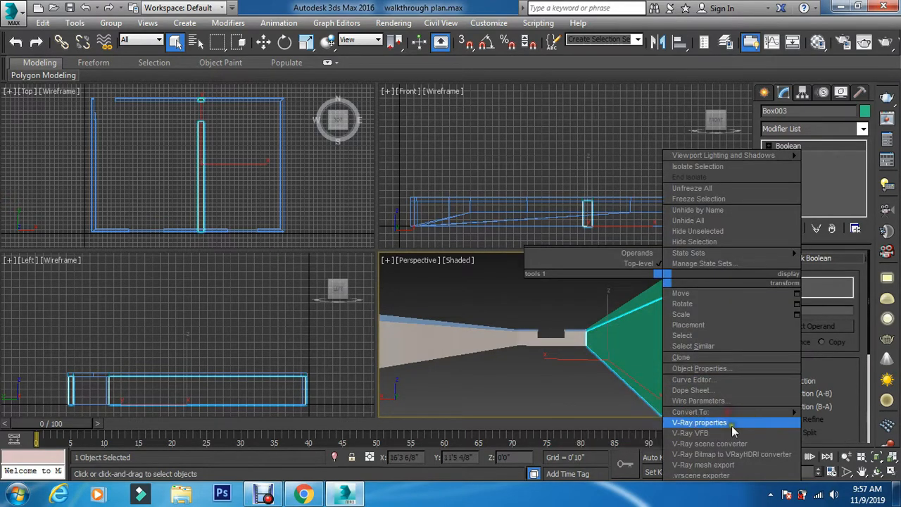
pyautogui.click(642, 423)
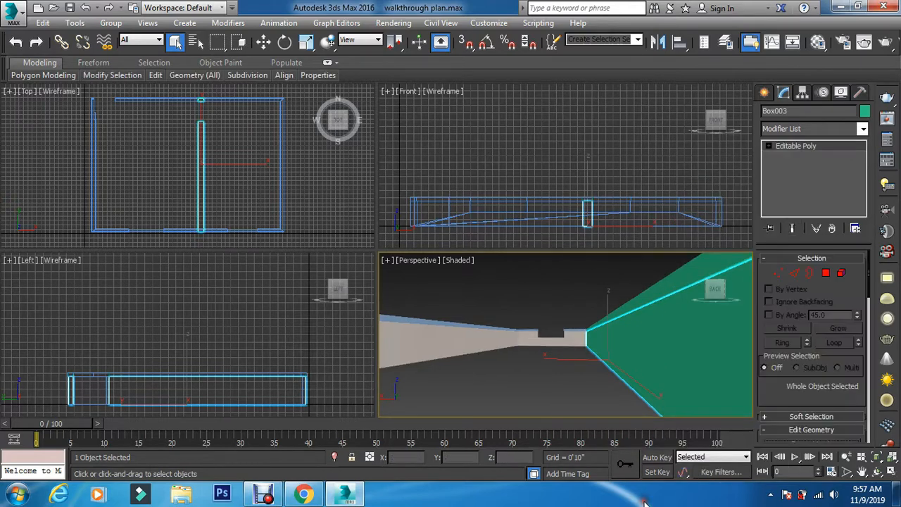
# - Assign the clading material to the partition wall's long side face only, then leave polygon editing and deselect the wall
pyautogui.click(825, 272)
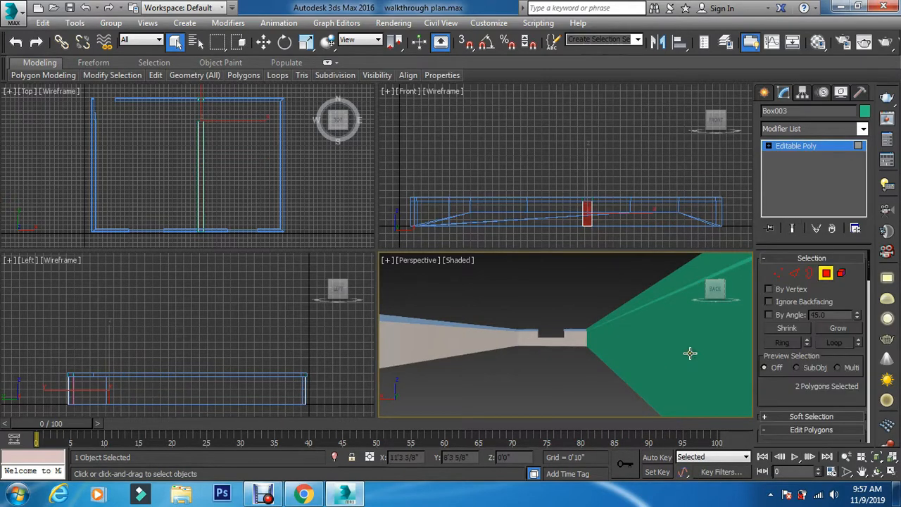
pyautogui.click(690, 352)
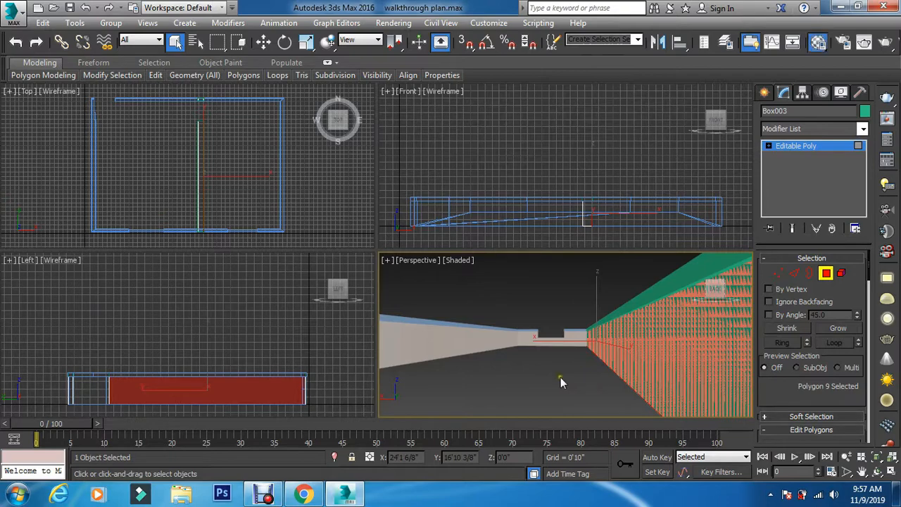
pyautogui.press('m')
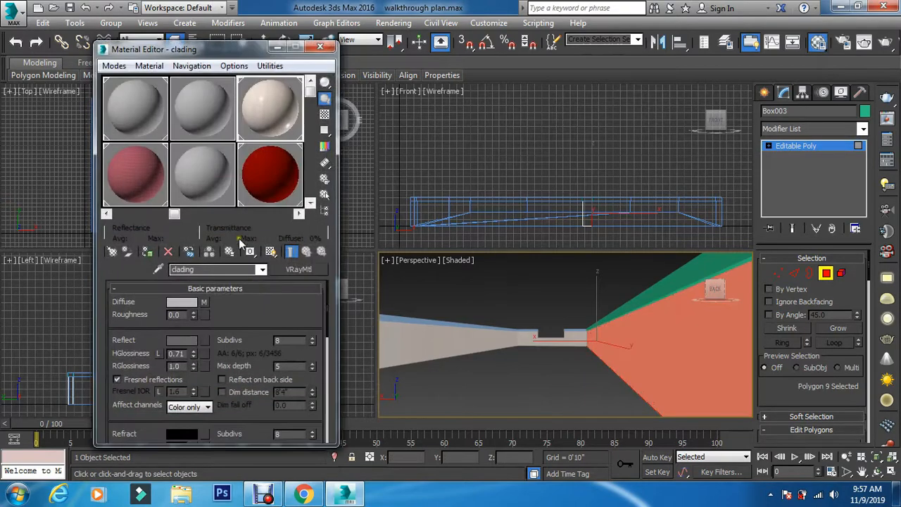
pyautogui.click(147, 252)
pyautogui.click(493, 392)
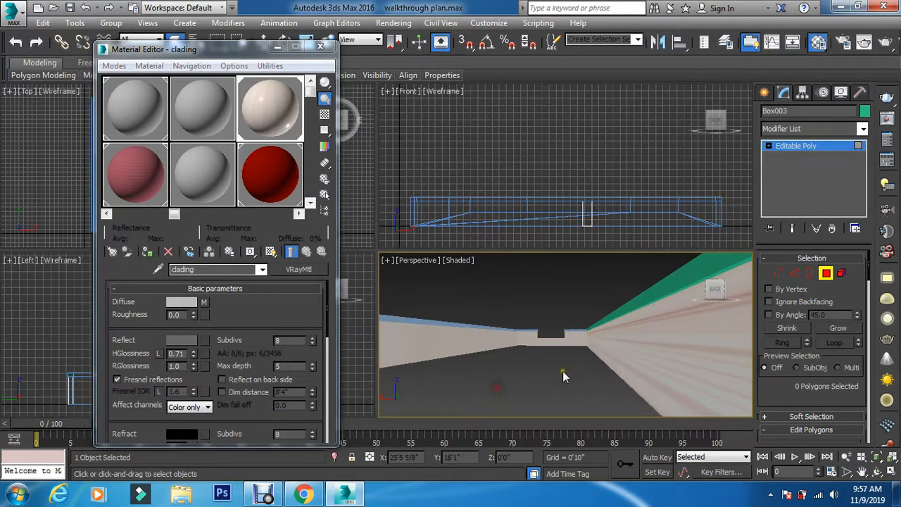
pyautogui.click(826, 273)
pyautogui.click(523, 270)
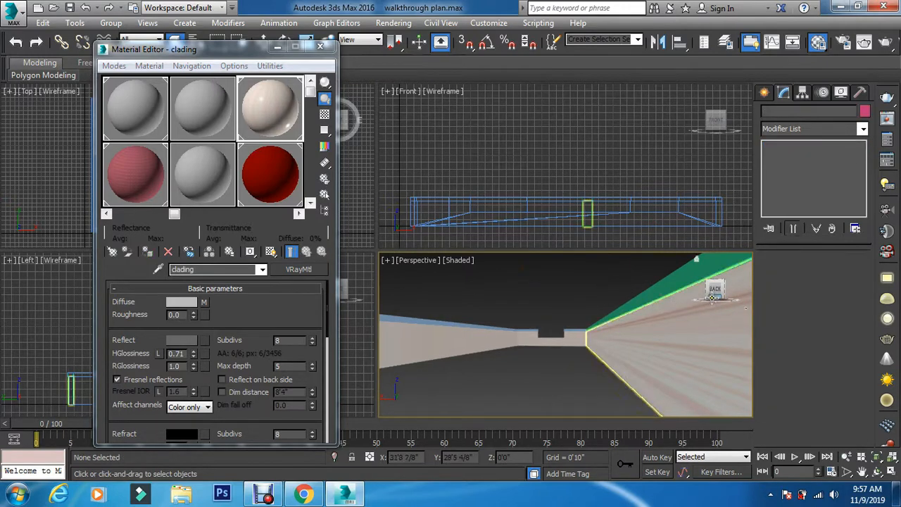
# - Assign the clading material to the partition wall's opposite long side face and clear the face selection
pyautogui.moveTo(713, 293); pyautogui.dragTo(657, 299)
pyautogui.click(659, 347)
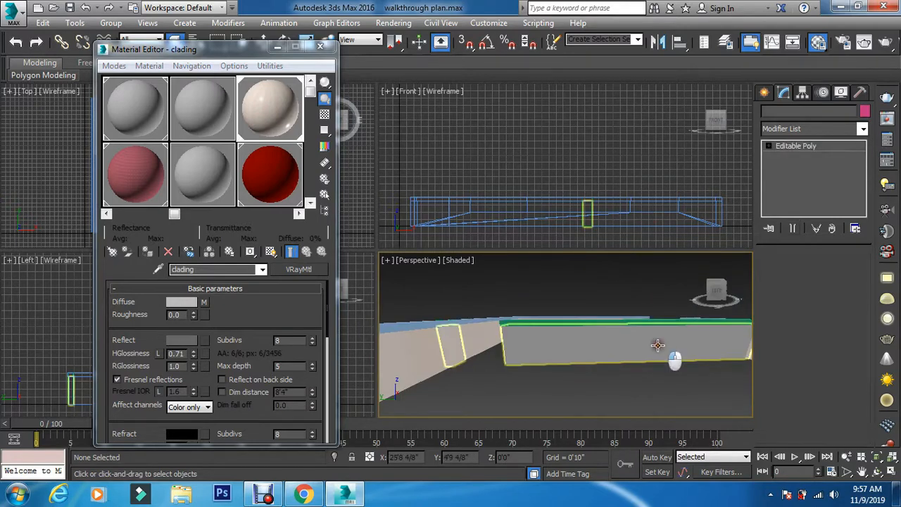
pyautogui.click(828, 273)
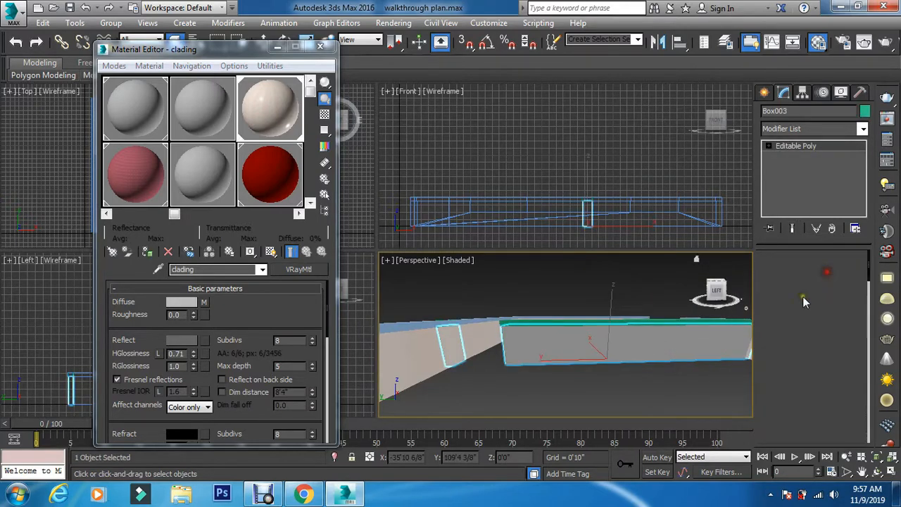
pyautogui.click(684, 344)
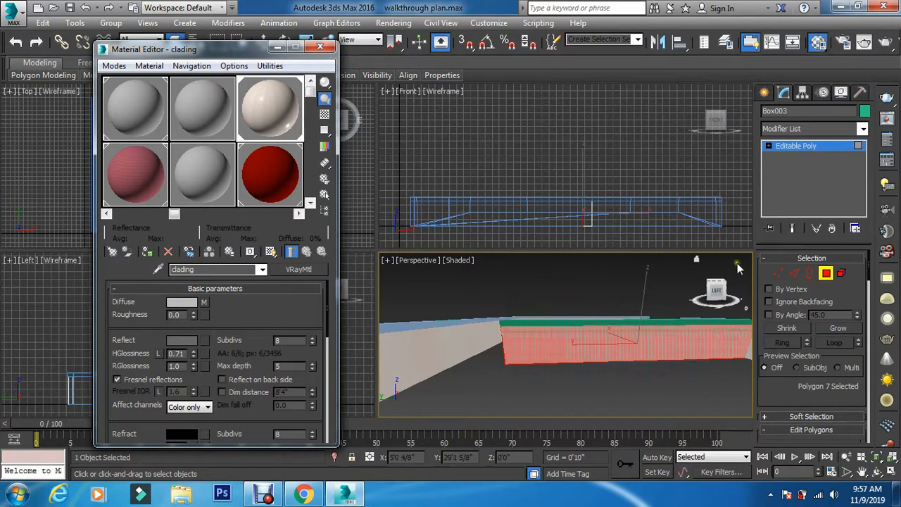
pyautogui.click(691, 384)
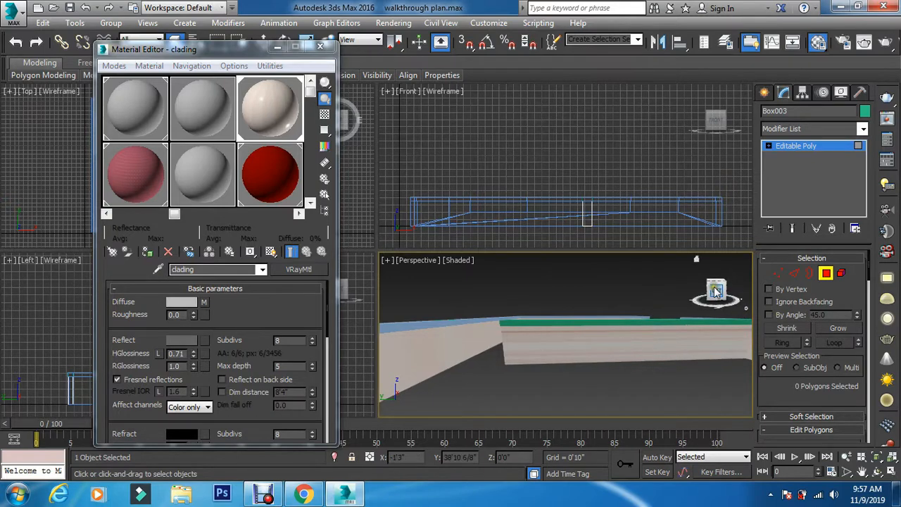
# - Assign the clading material to the partition wall's narrow end face, close the material editor, leave polygon editing and deselect the wall
pyautogui.moveTo(717, 287); pyautogui.dragTo(383, 278)
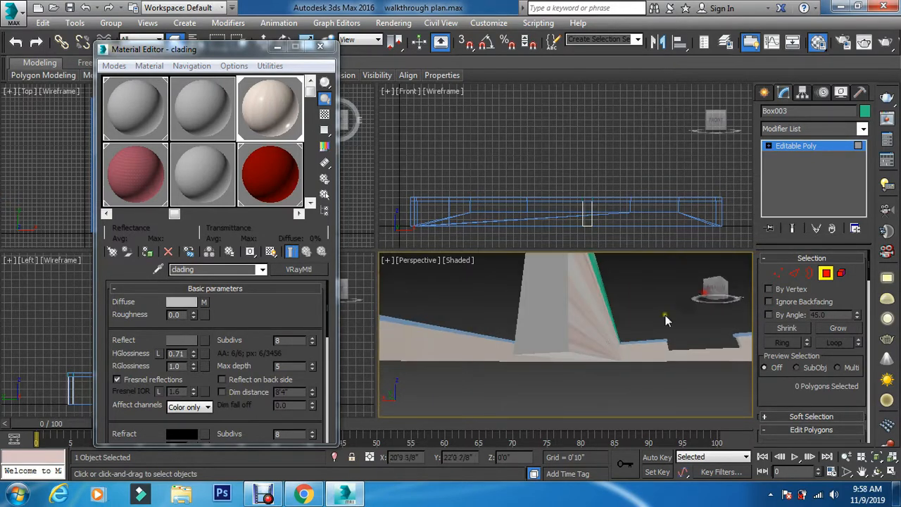
pyautogui.click(533, 325)
pyautogui.click(148, 252)
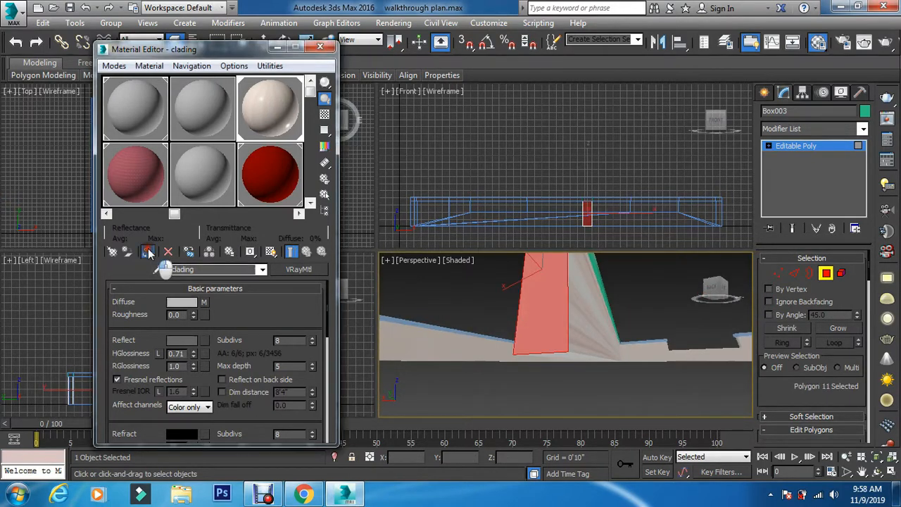
pyautogui.click(321, 47)
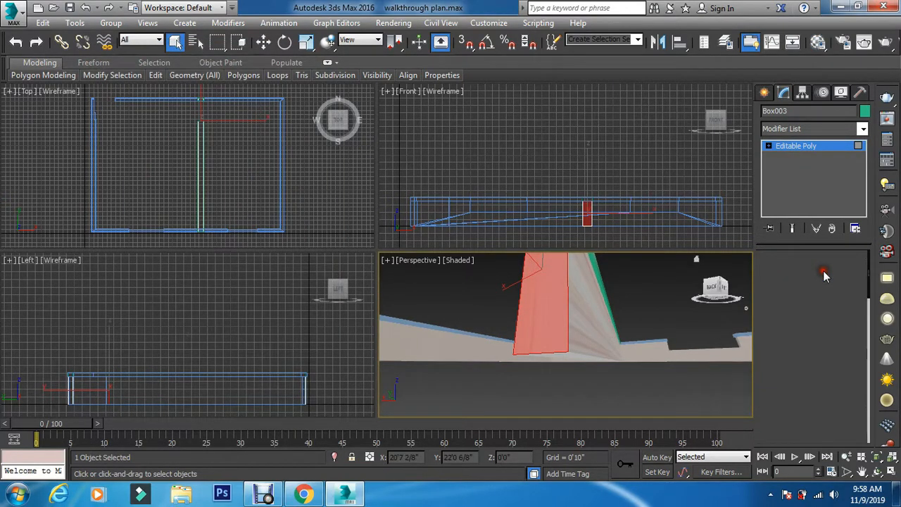
pyautogui.click(826, 273)
pyautogui.click(603, 391)
pyautogui.moveTo(718, 285)
pyautogui.mouseDown()
pyautogui.moveTo(695, 295)
pyautogui.moveTo(637, 382)
pyautogui.mouseUp()
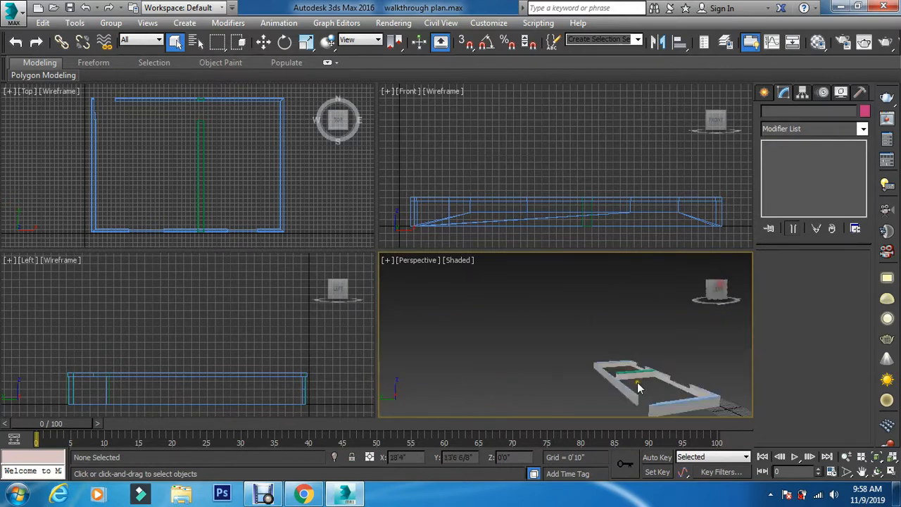
pyautogui.scroll(3, 660, 396)
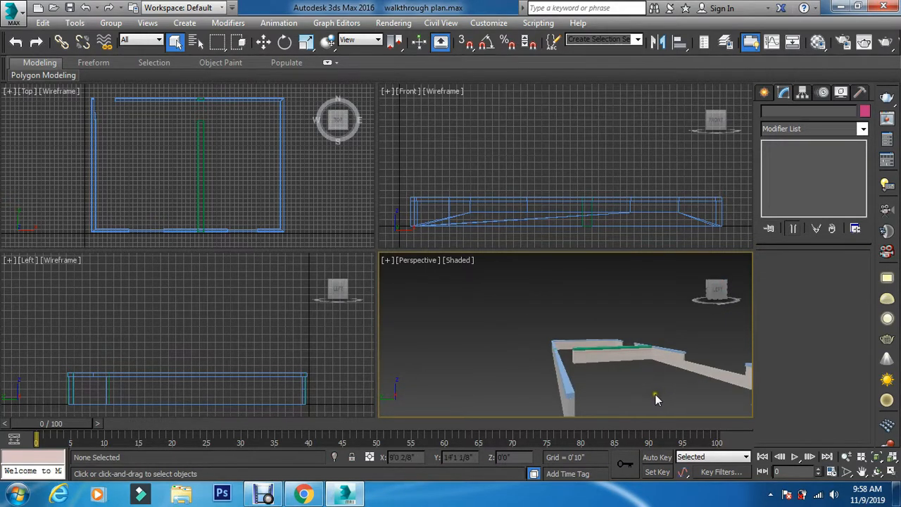
pyautogui.scroll(-3, 653, 382)
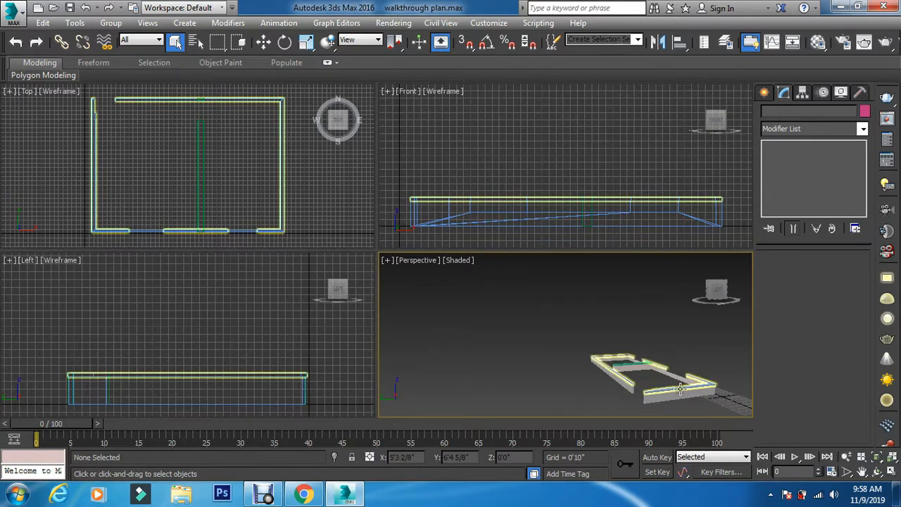
pyautogui.scroll(4, 683, 398)
pyautogui.keyDown('alt'); pyautogui.moveTo(700, 407); pyautogui.dragTo(667, 345, button='middle'); pyautogui.keyUp('alt')
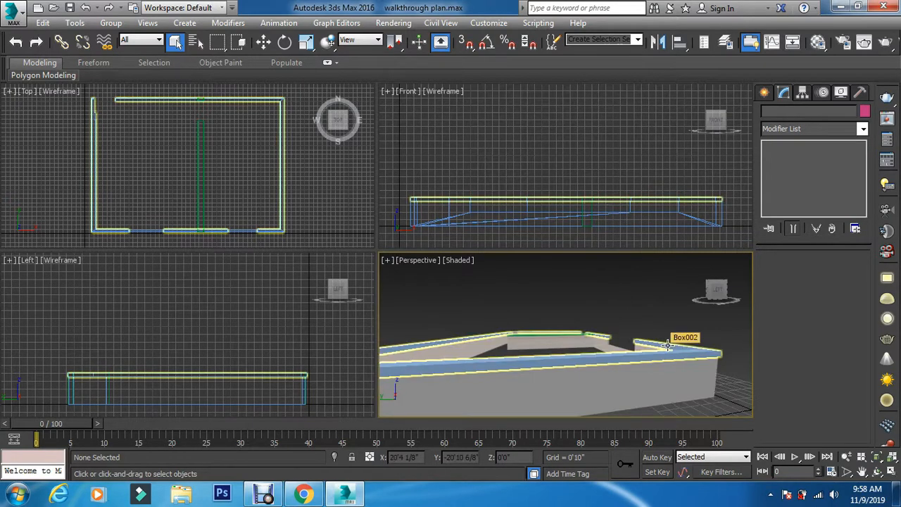